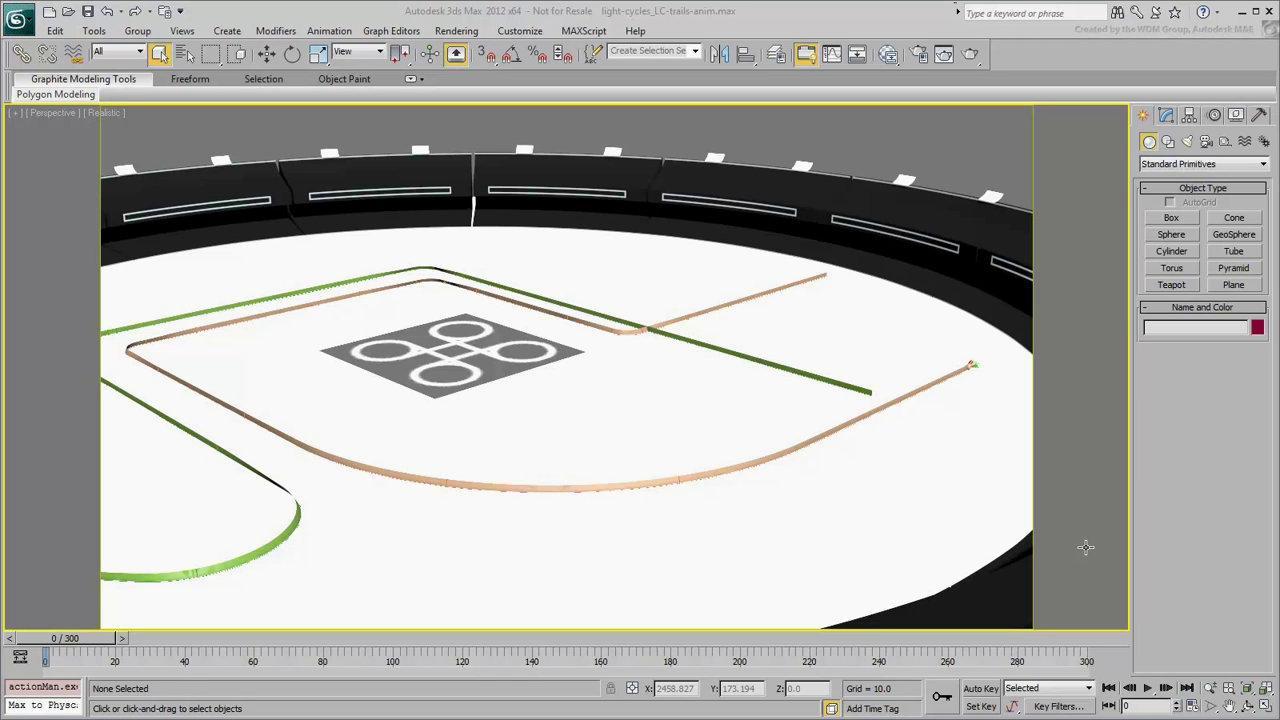
Step: Select the orange trail loft and open its Scale deformation graph, moving the graph window clear of the trail
click(711, 472)
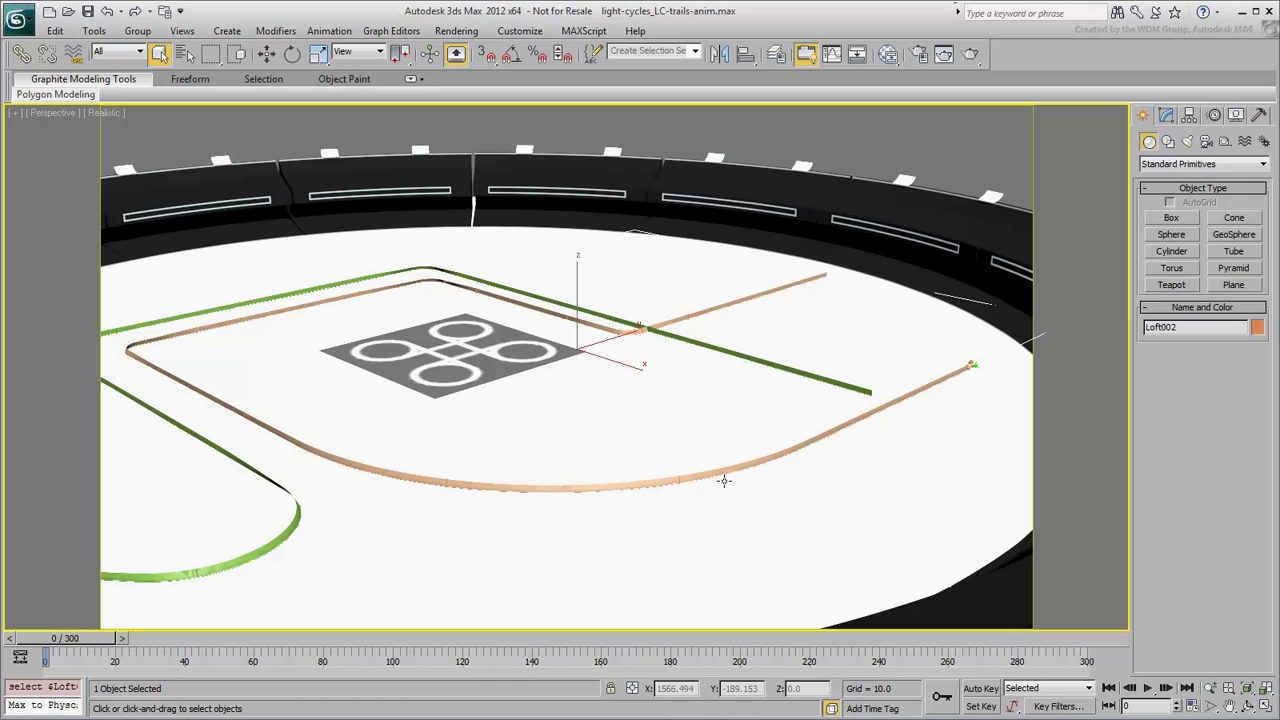
click(1166, 116)
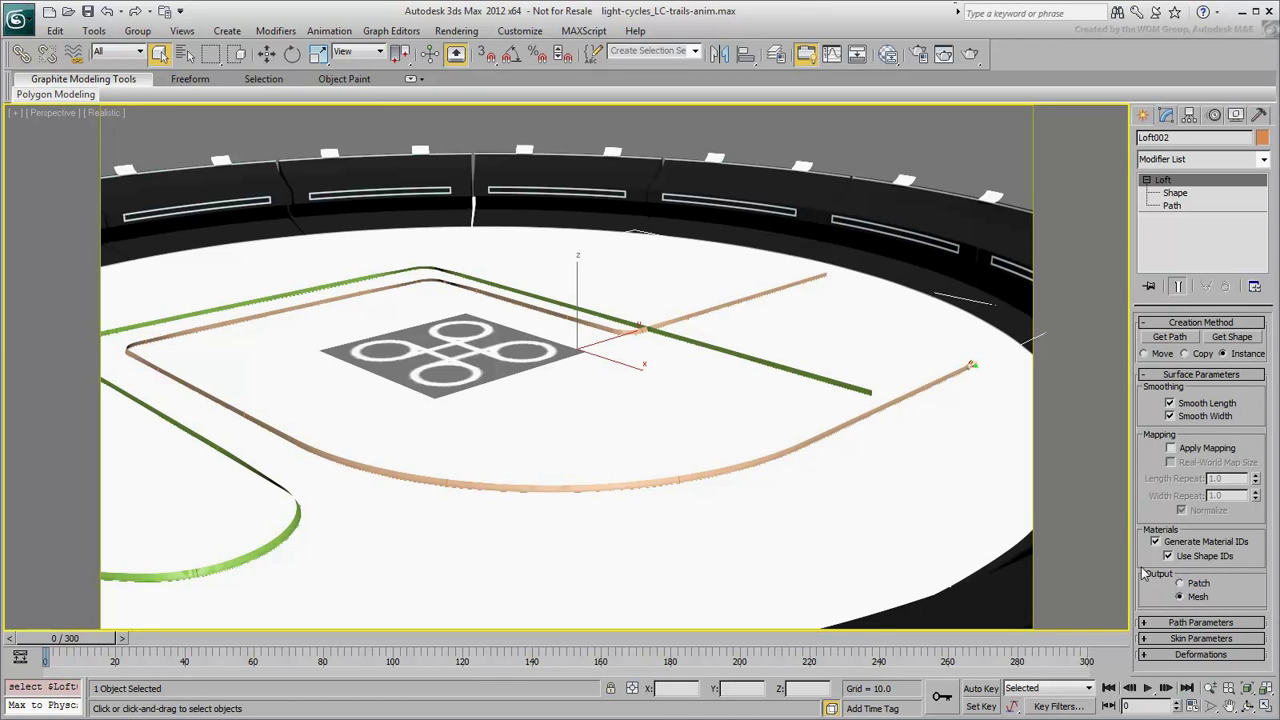
click(1190, 655)
drag(1131, 532, 1176, 672)
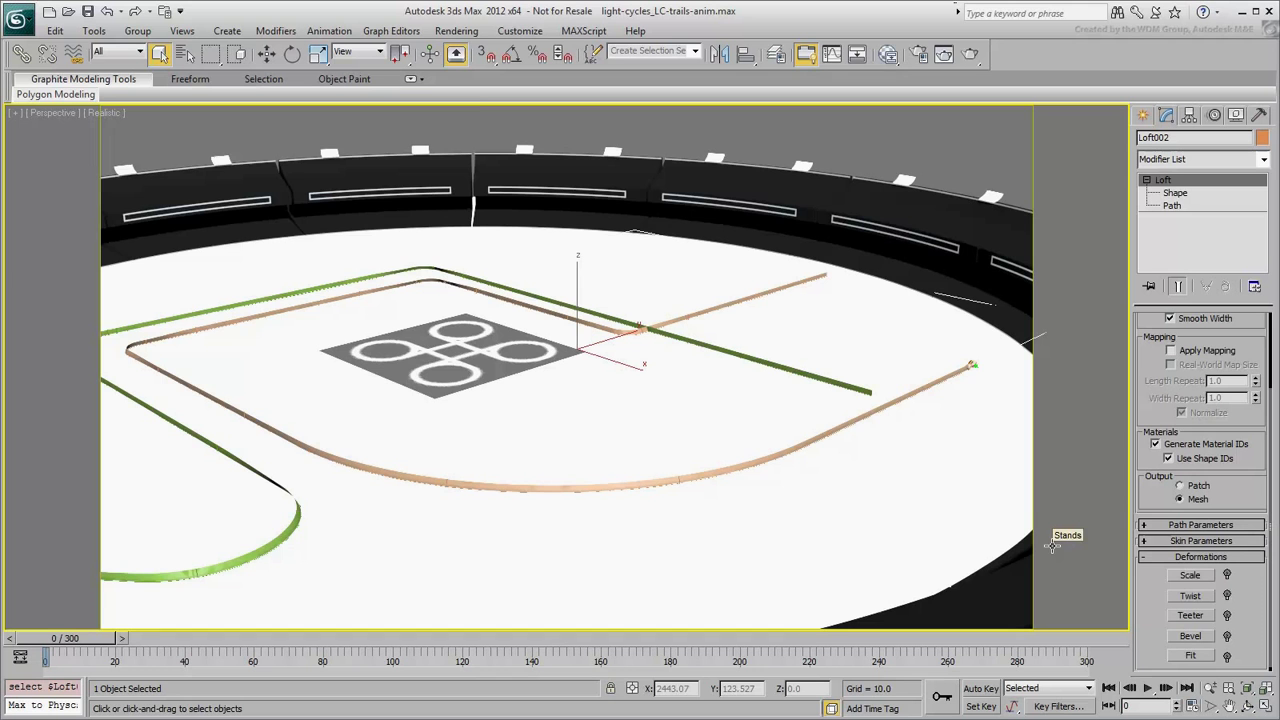
click(1192, 578)
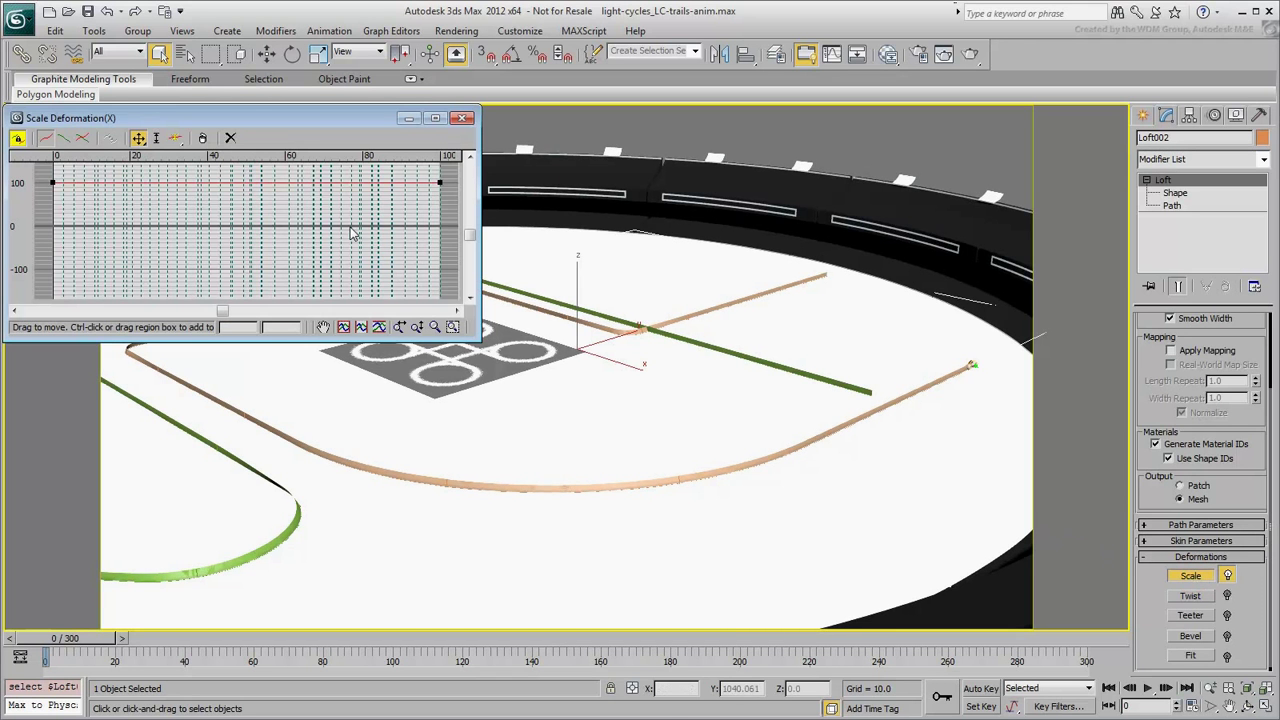
drag(279, 111, 761, 128)
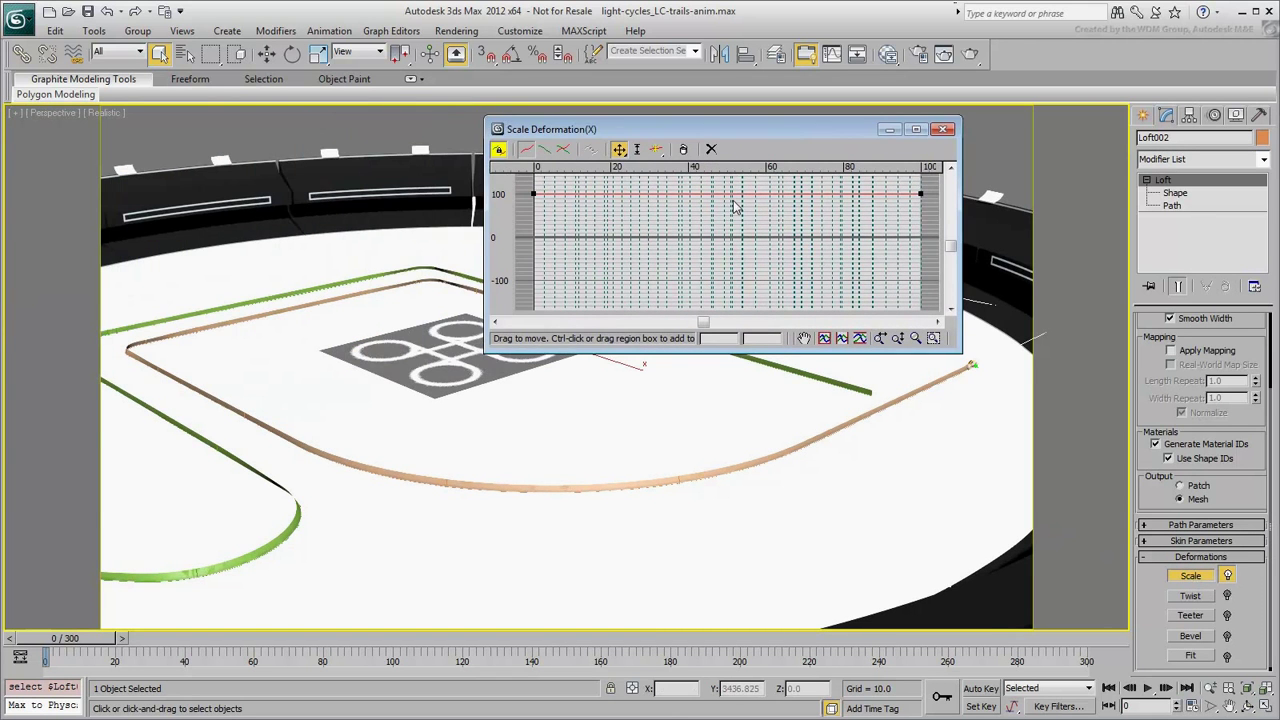
middle_drag(686, 429, 686, 514)
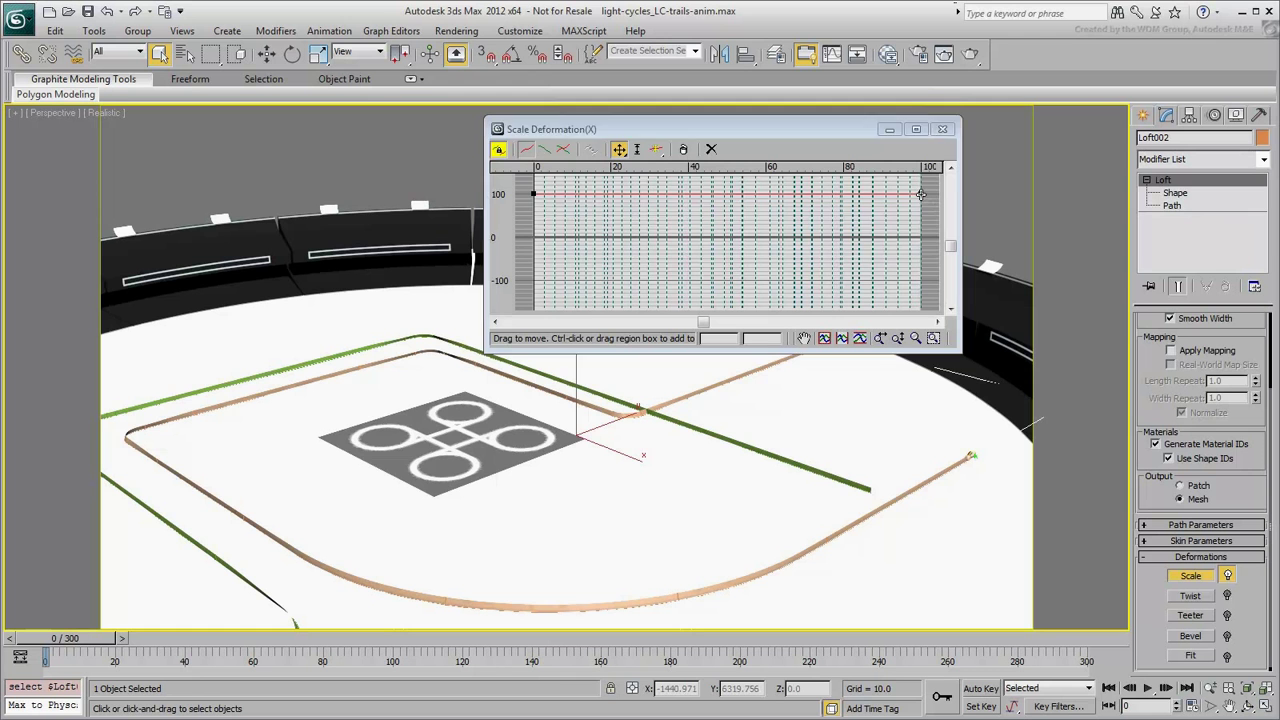
Step: Try lowering the scale curve's end point to about 2 to taper the trail, and reset the curve
drag(920, 194, 920, 237)
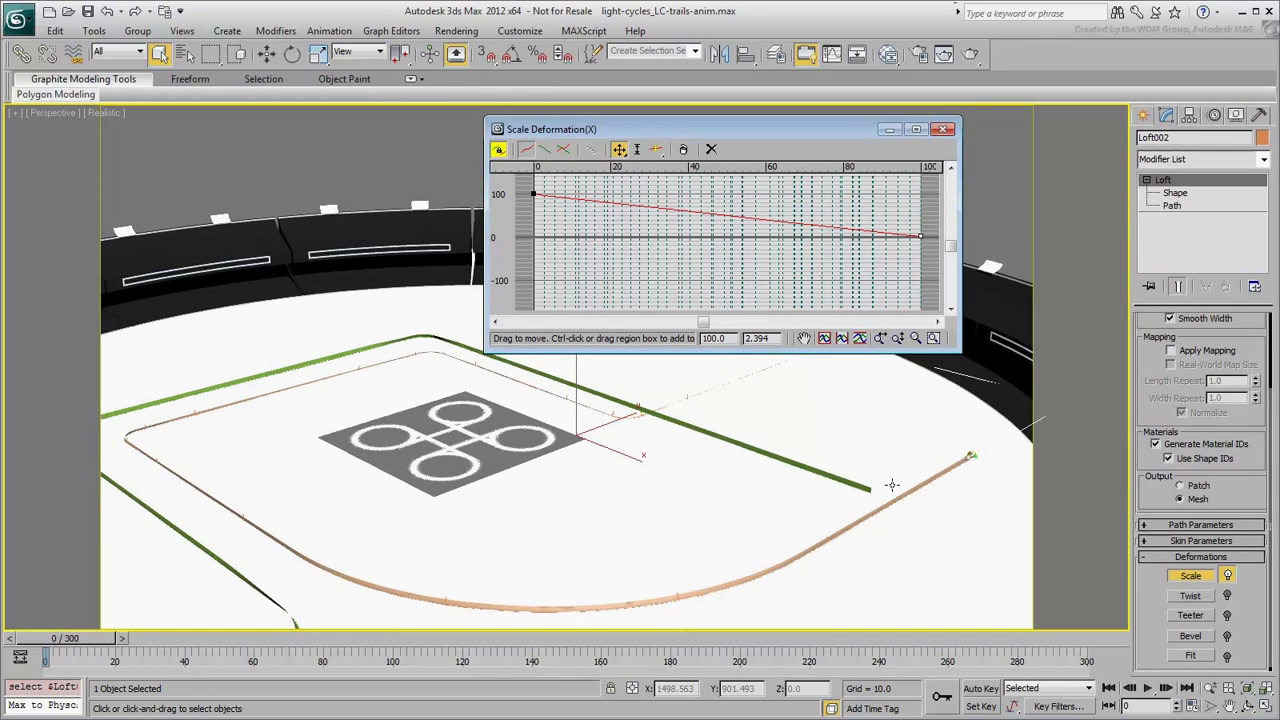
scroll(797, 491, up, 4)
middle_drag(863, 526, 690, 413)
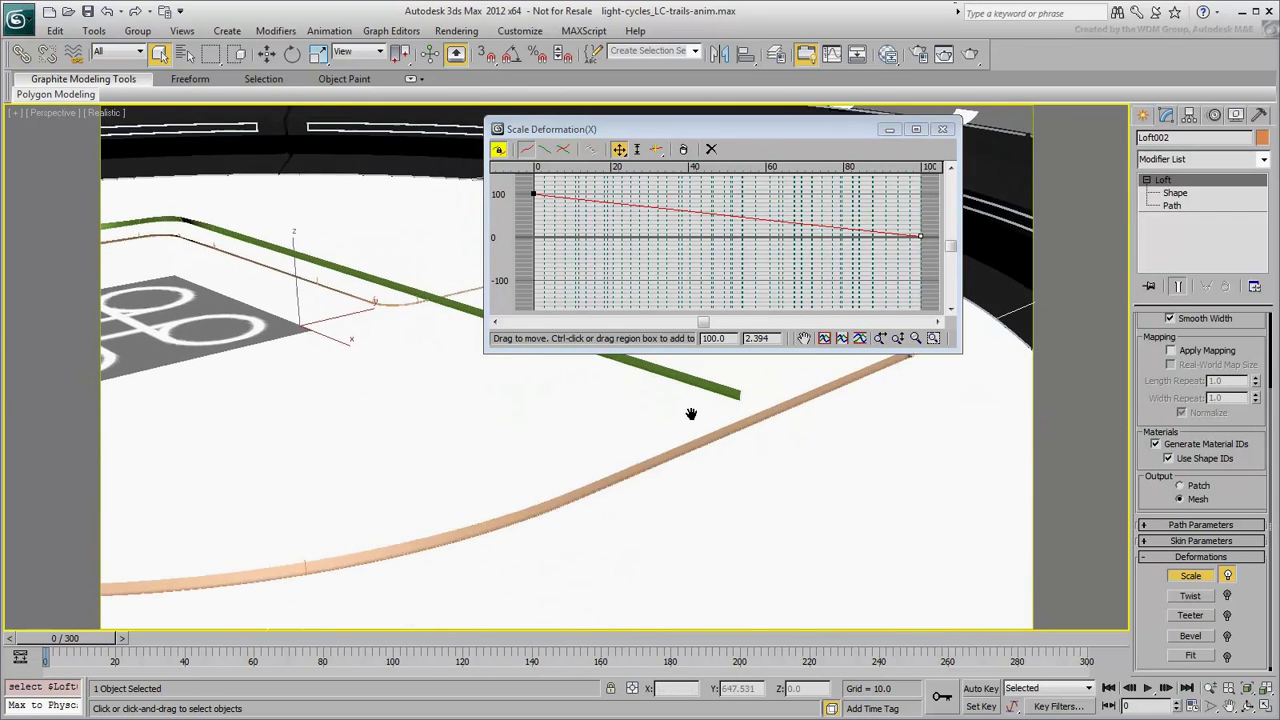
scroll(690, 413, down, 3)
middle_drag(663, 480, 729, 557)
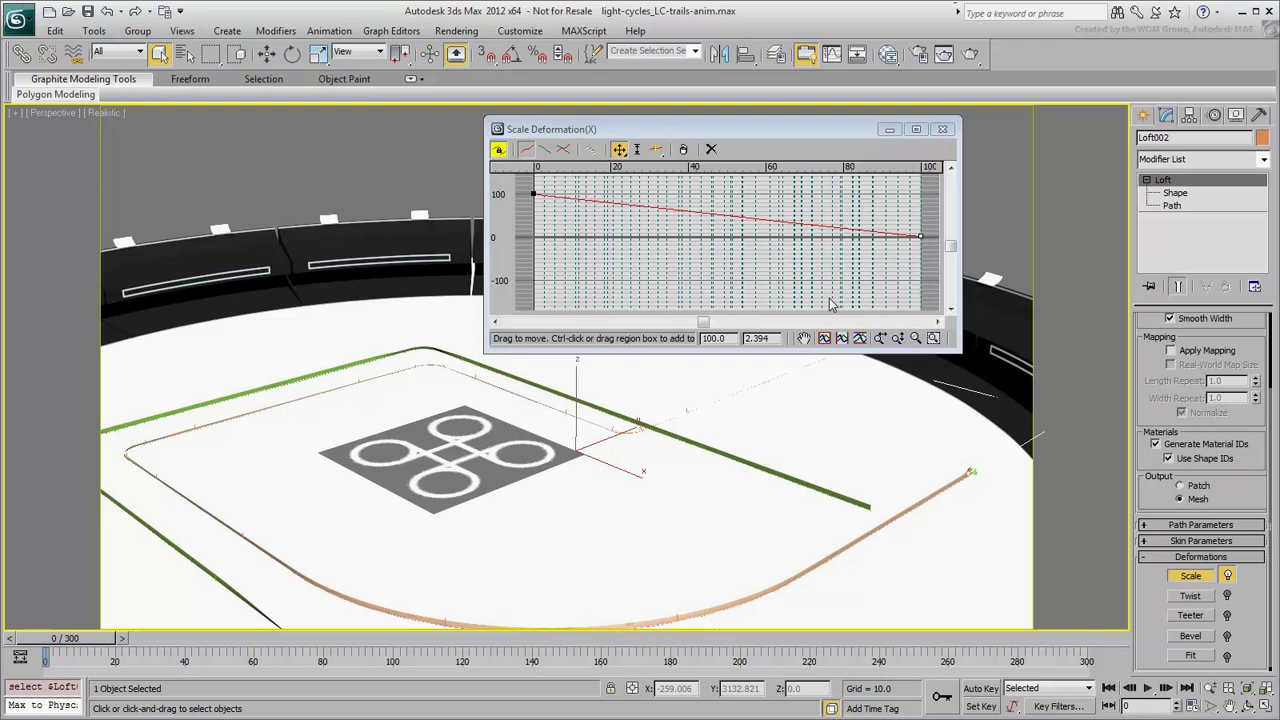
click(711, 149)
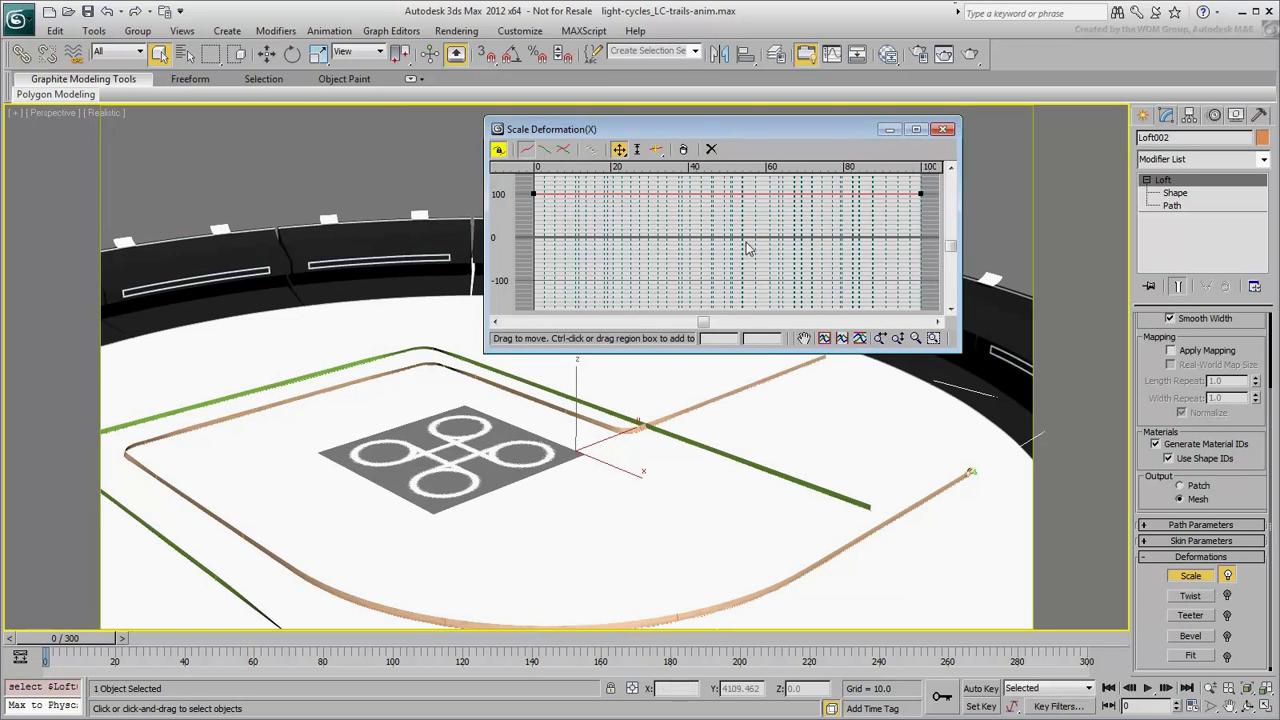
Step: Insert two control points on the scale curve, at about 22 and 44 along the path
click(757, 266)
click(656, 150)
click(619, 195)
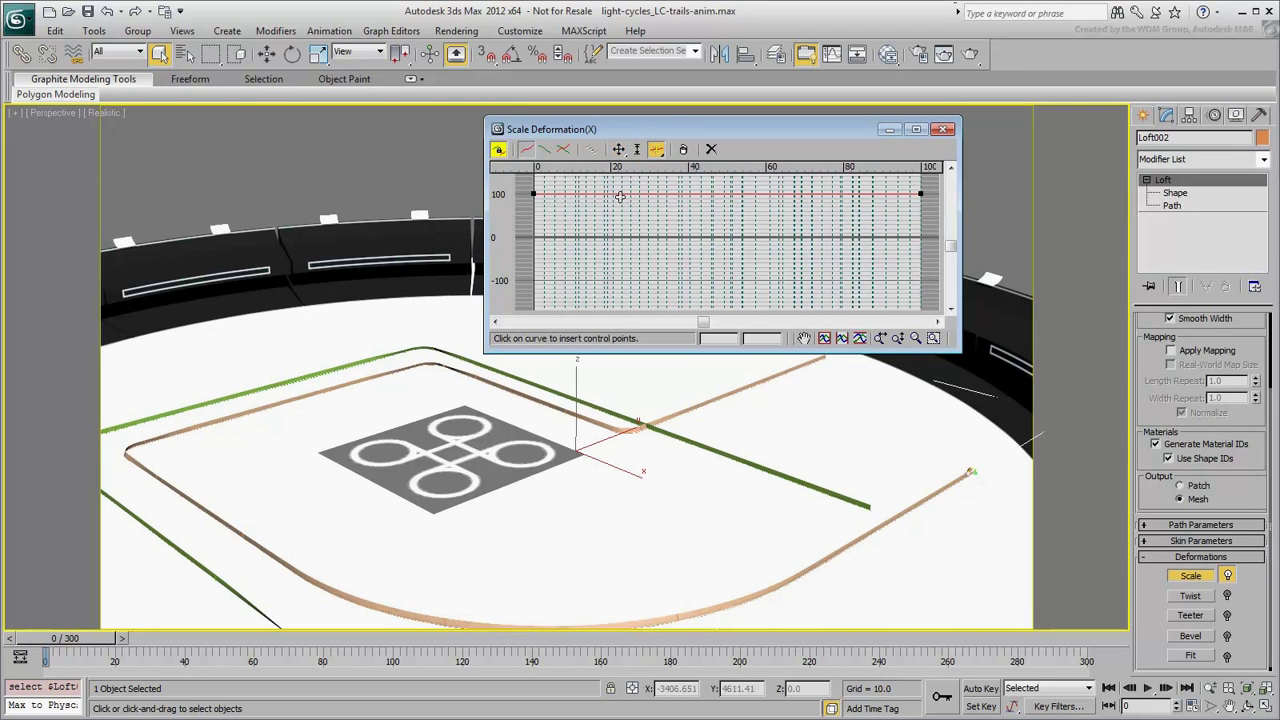
click(703, 194)
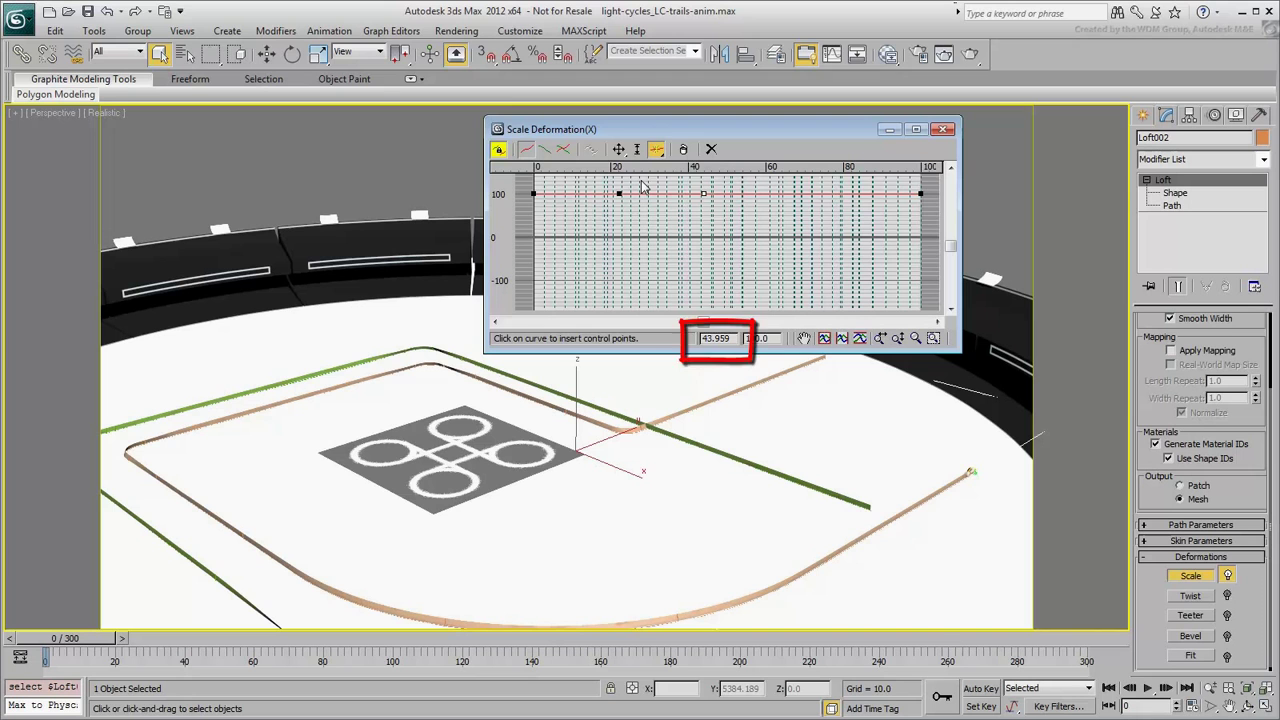
Step: Set the path positions of the two inserted control points to 5 and 10
click(619, 149)
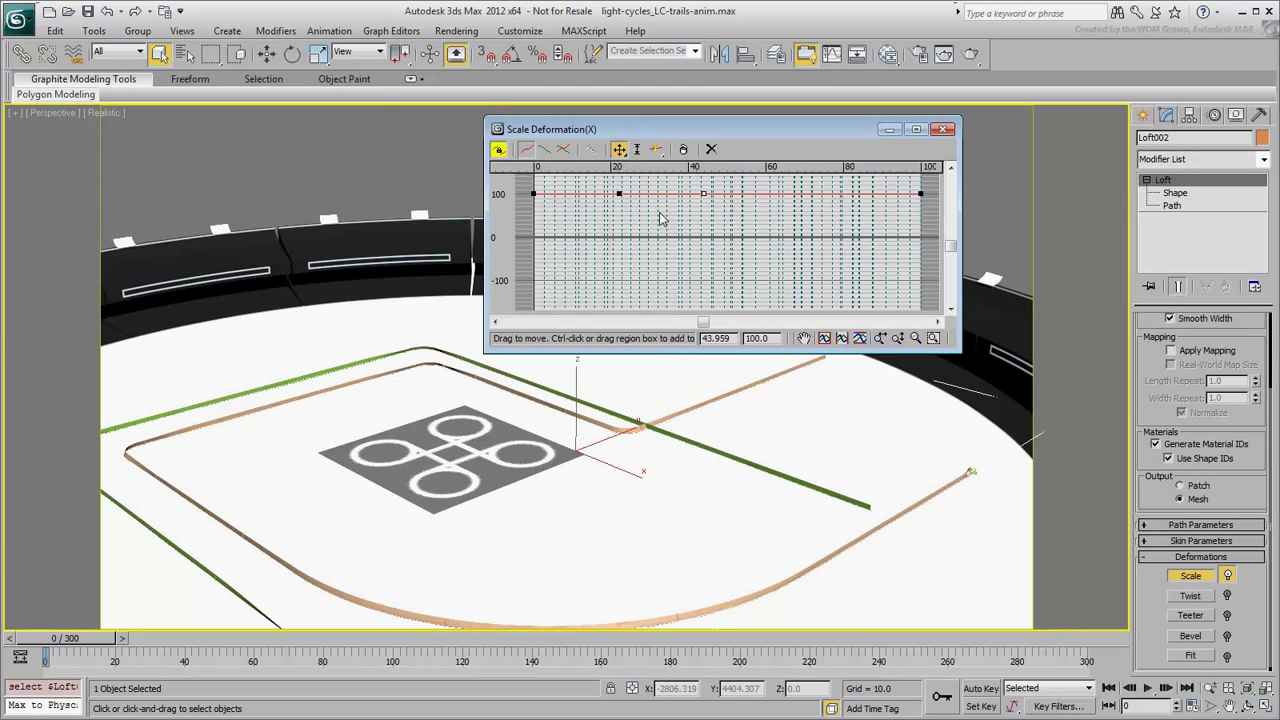
click(620, 193)
double_click(716, 338)
text(5)
key(Return)
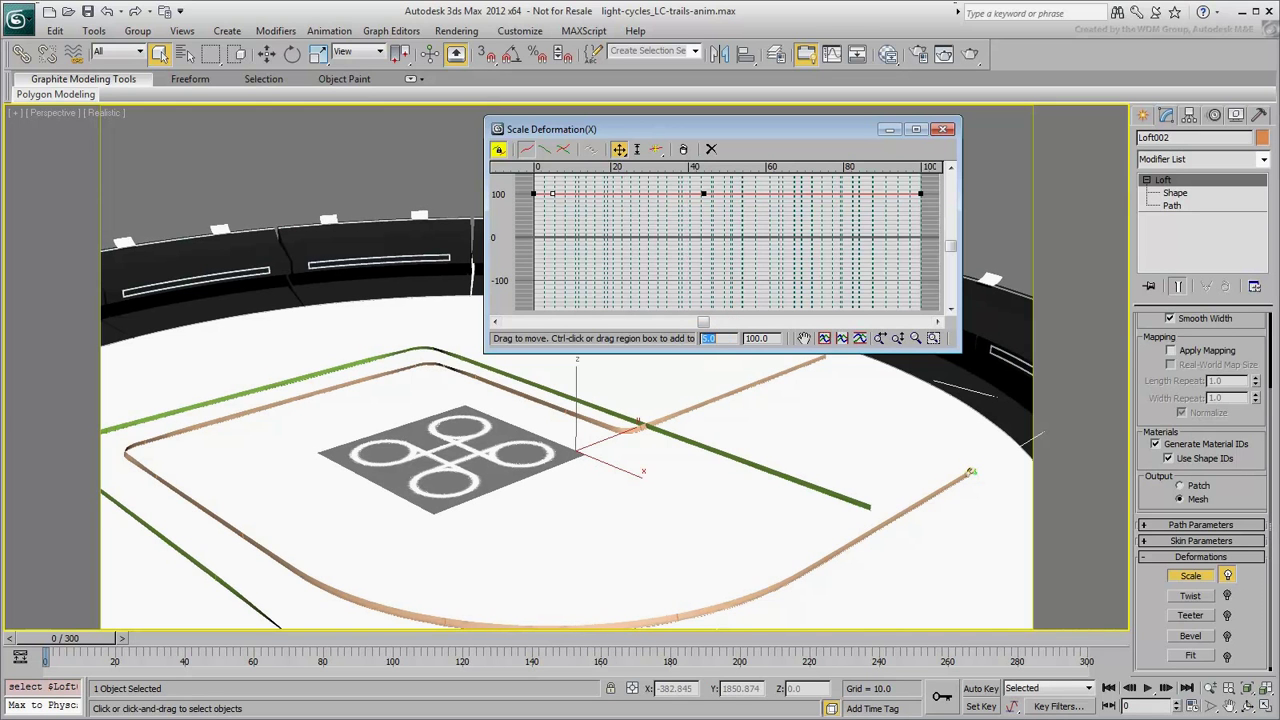
text(10)
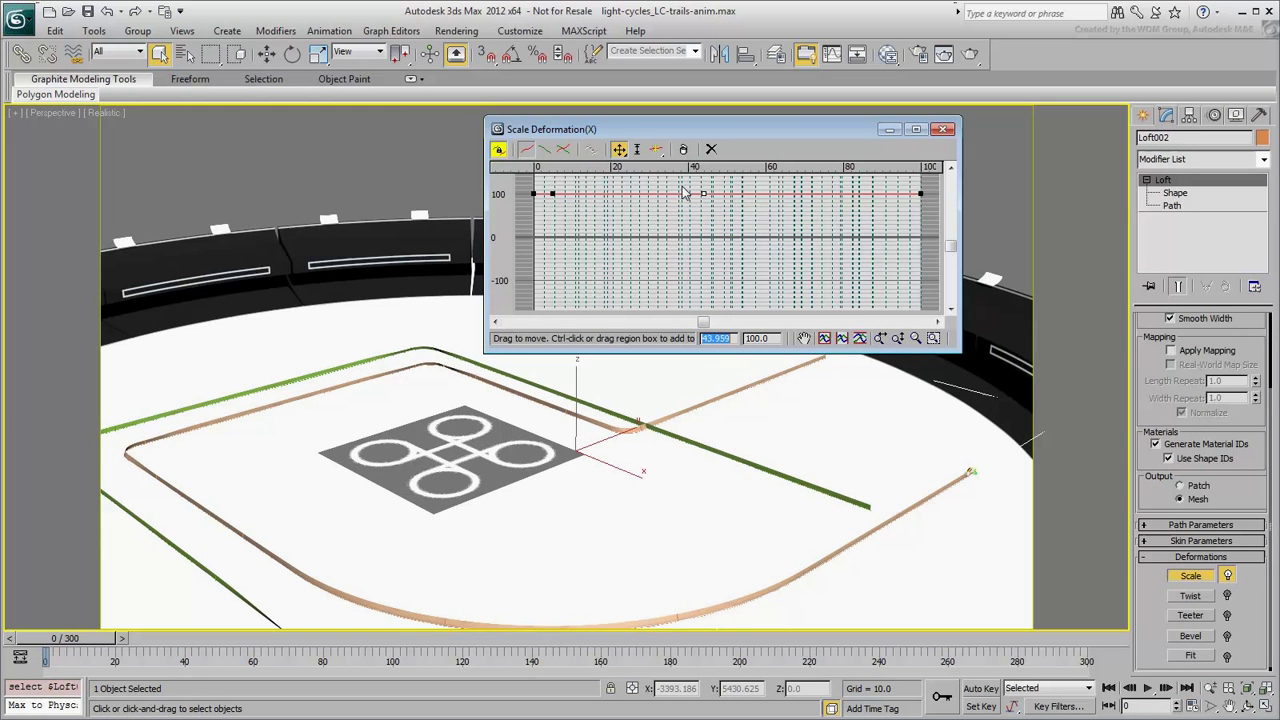
key(Return)
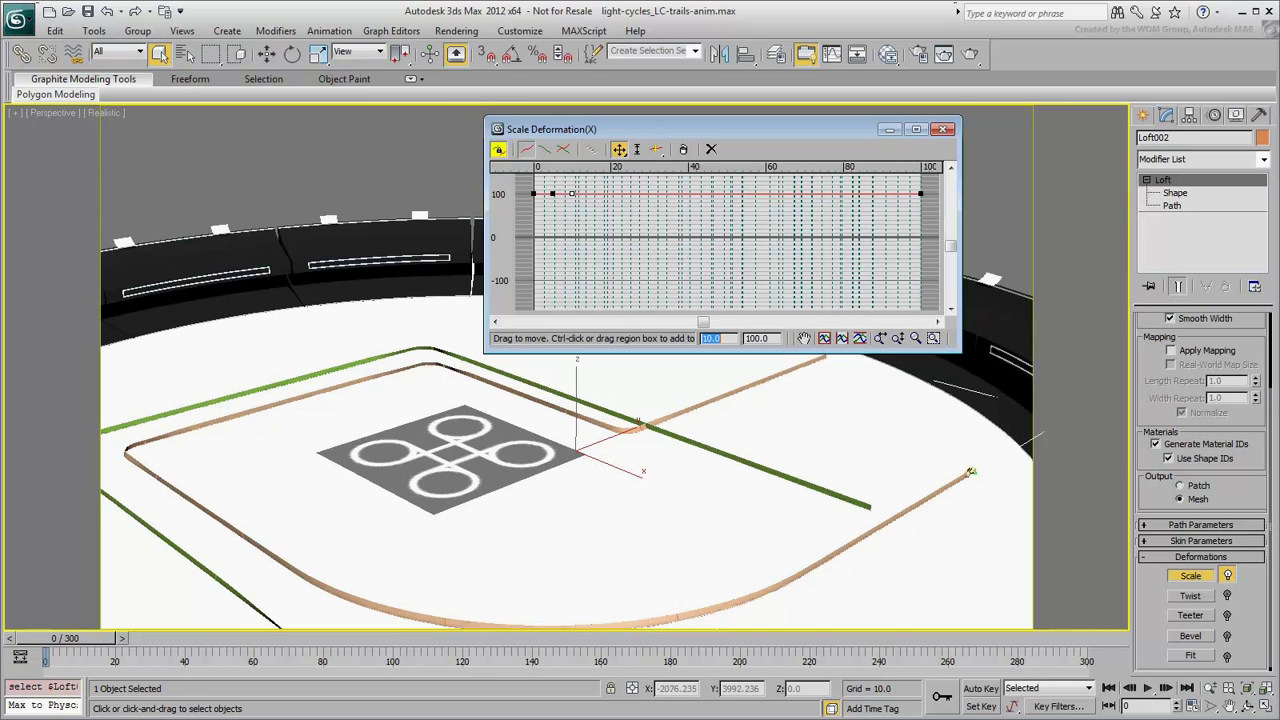
Step: Set the scale value of the last two control points on the curve to 0
click(662, 242)
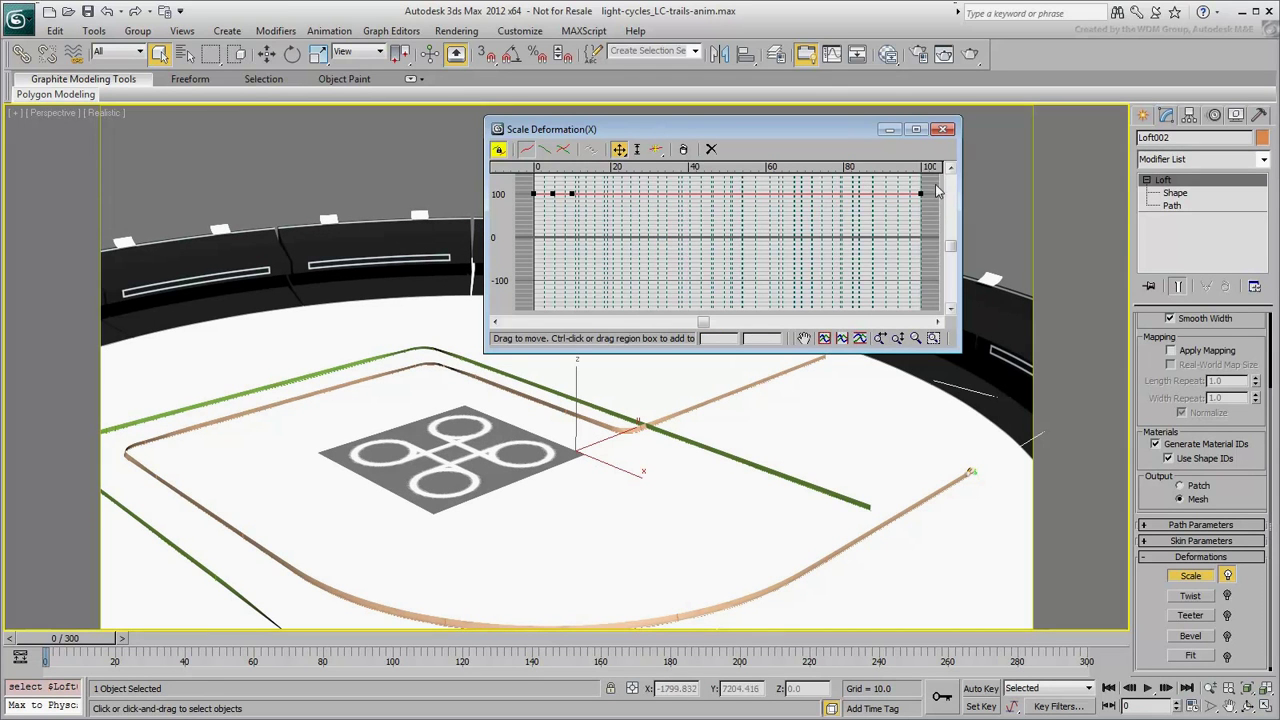
drag(932, 185, 662, 221)
click(755, 338)
text(0)
key(Return)
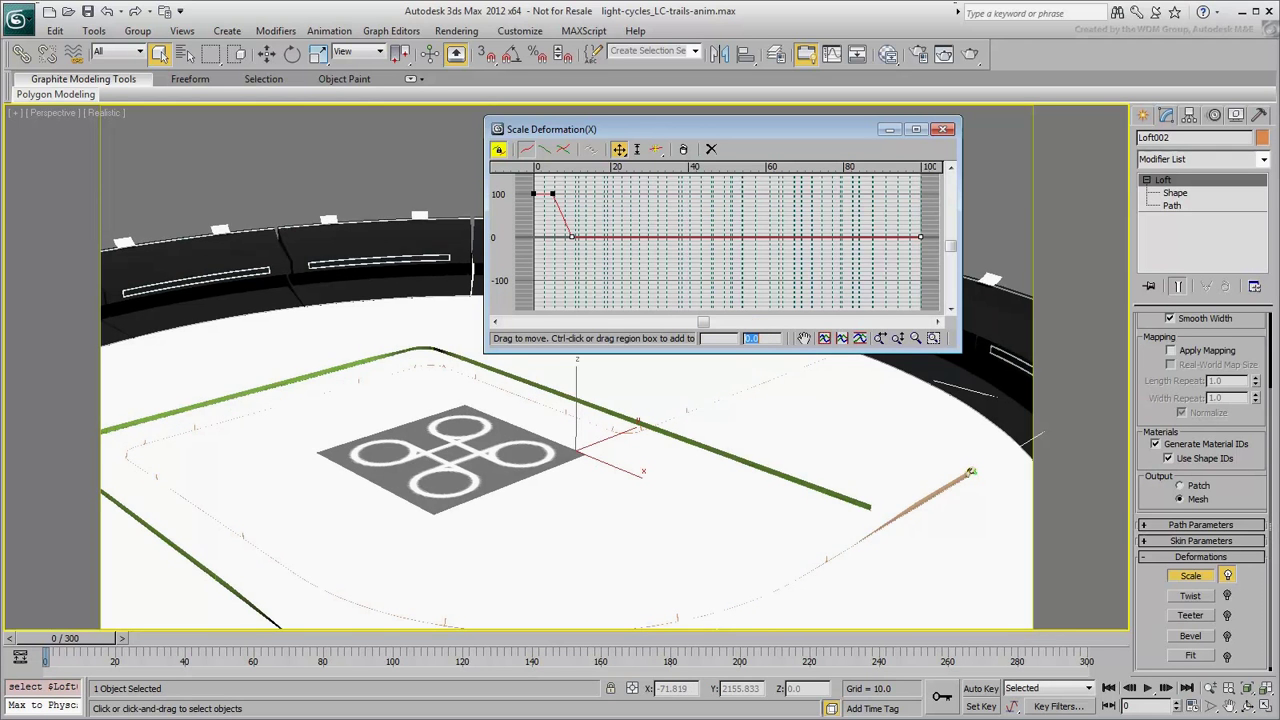
middle_drag(915, 502, 754, 535)
scroll(754, 535, up, 4)
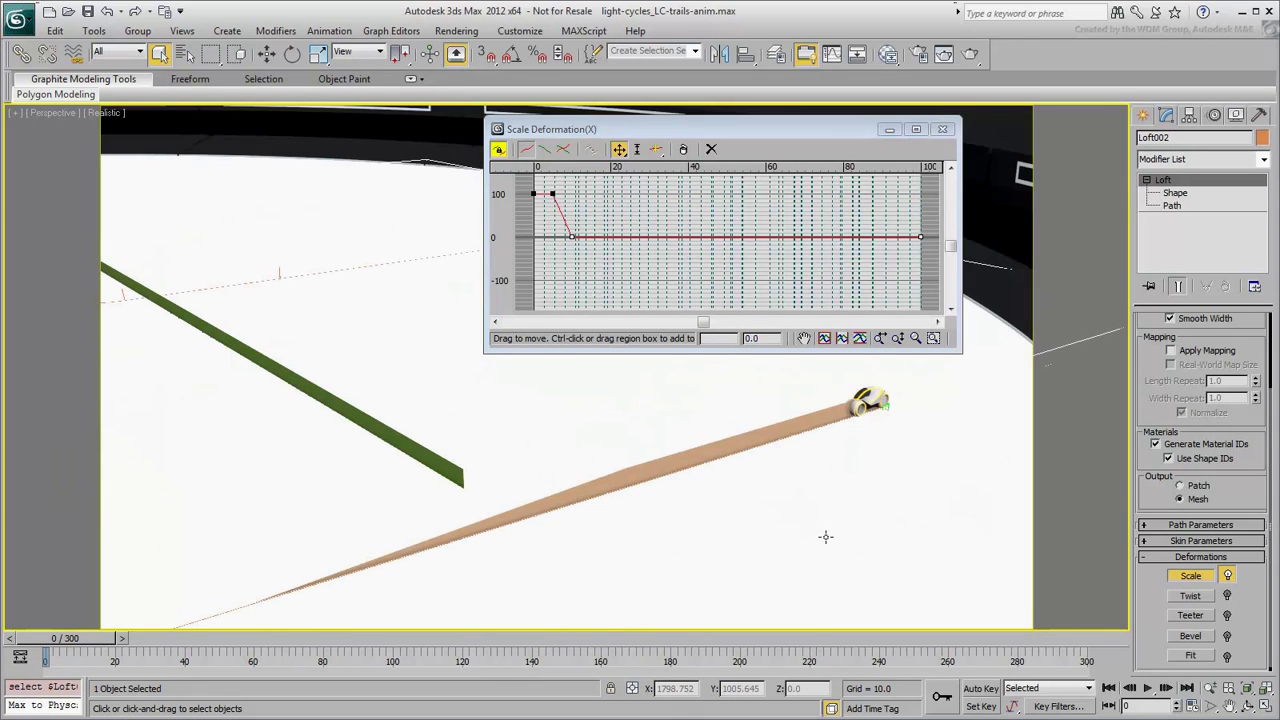
Step: Set the path position of the inner zero-scale control point to 5.1, making the drop in the curve nearly vertical
click(690, 278)
click(571, 237)
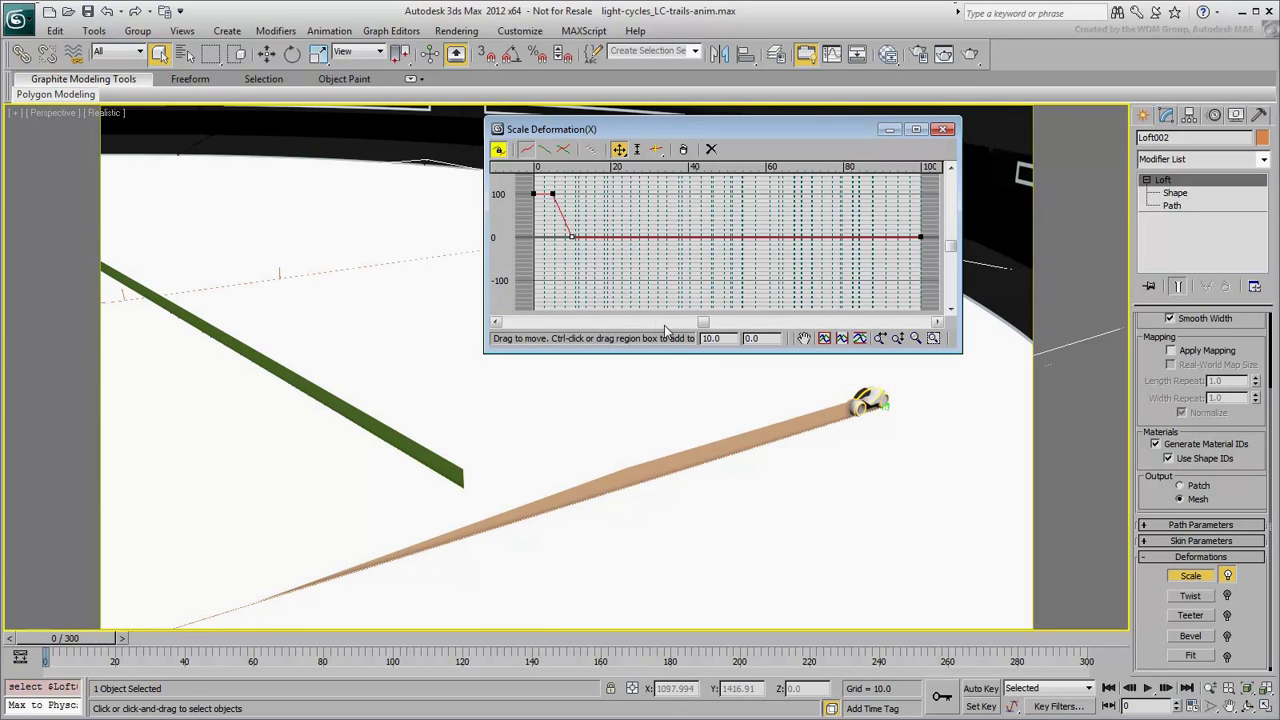
drag(732, 339, 679, 340)
text(5)
key(Return)
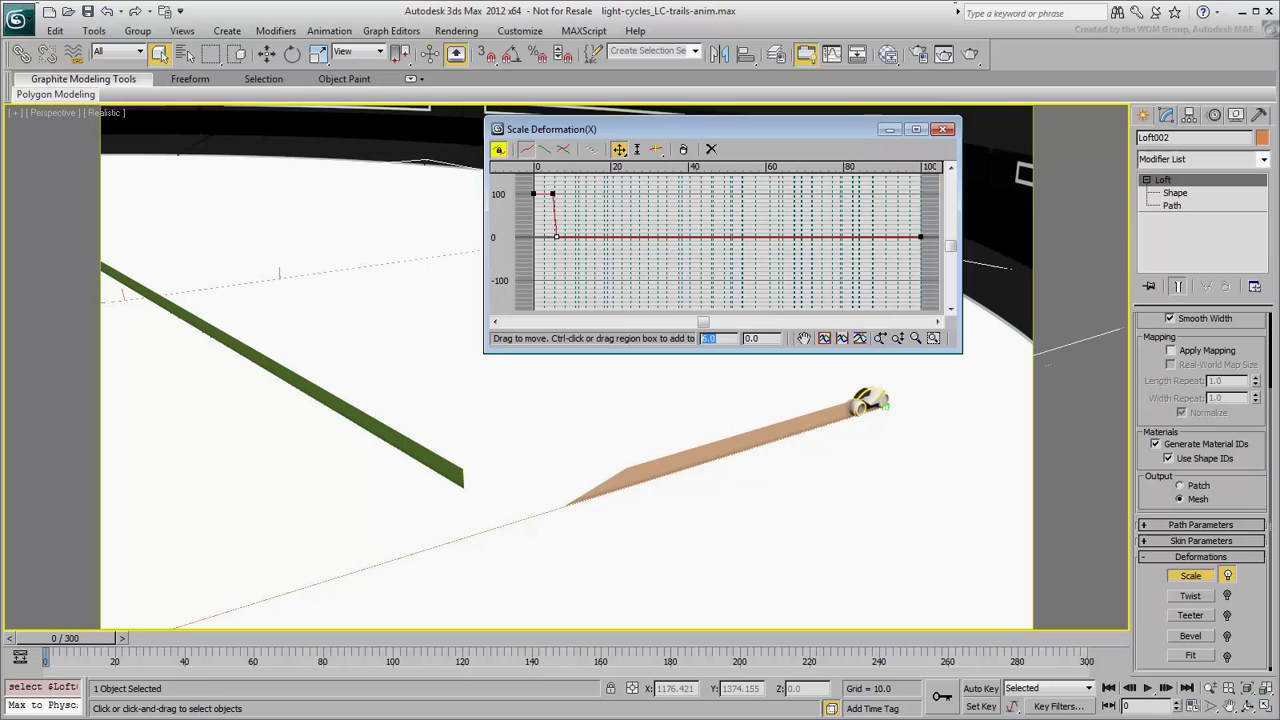
key(Return)
text(5.1)
key(Return)
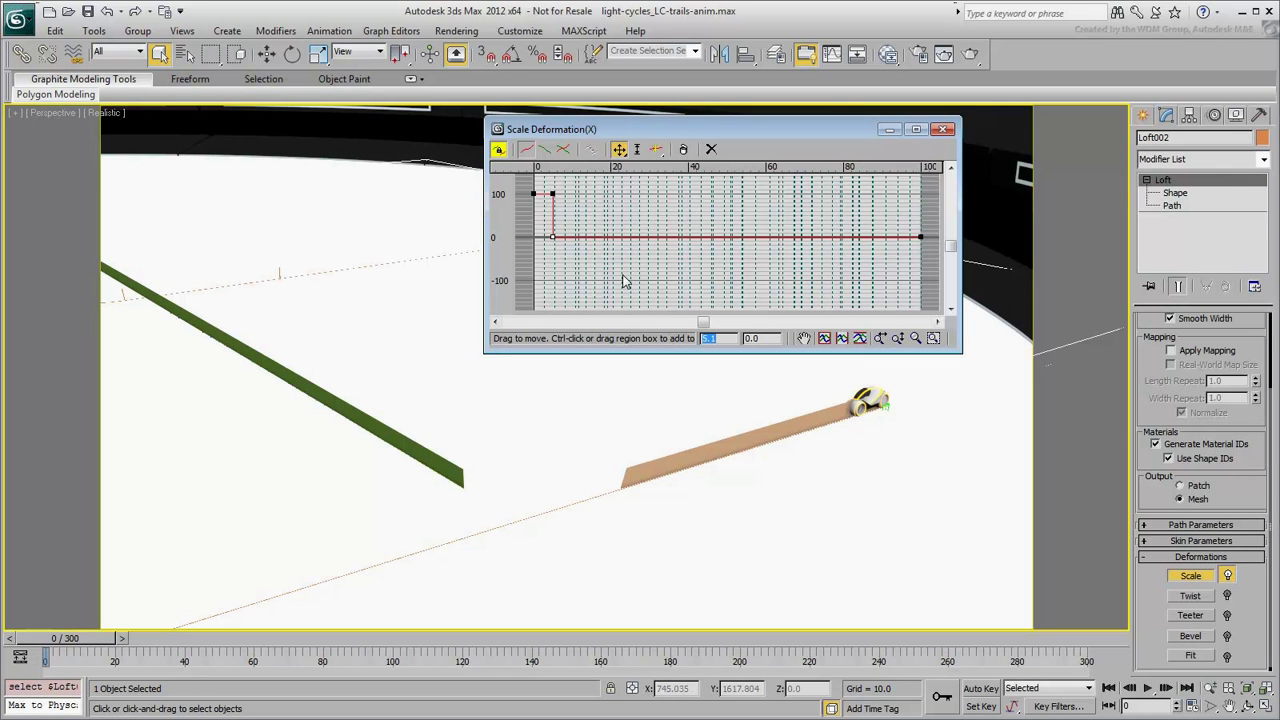
Step: Select both middle control points and slide them horizontally back and forth to test how the trail's visible length changes
drag(608, 267, 543, 182)
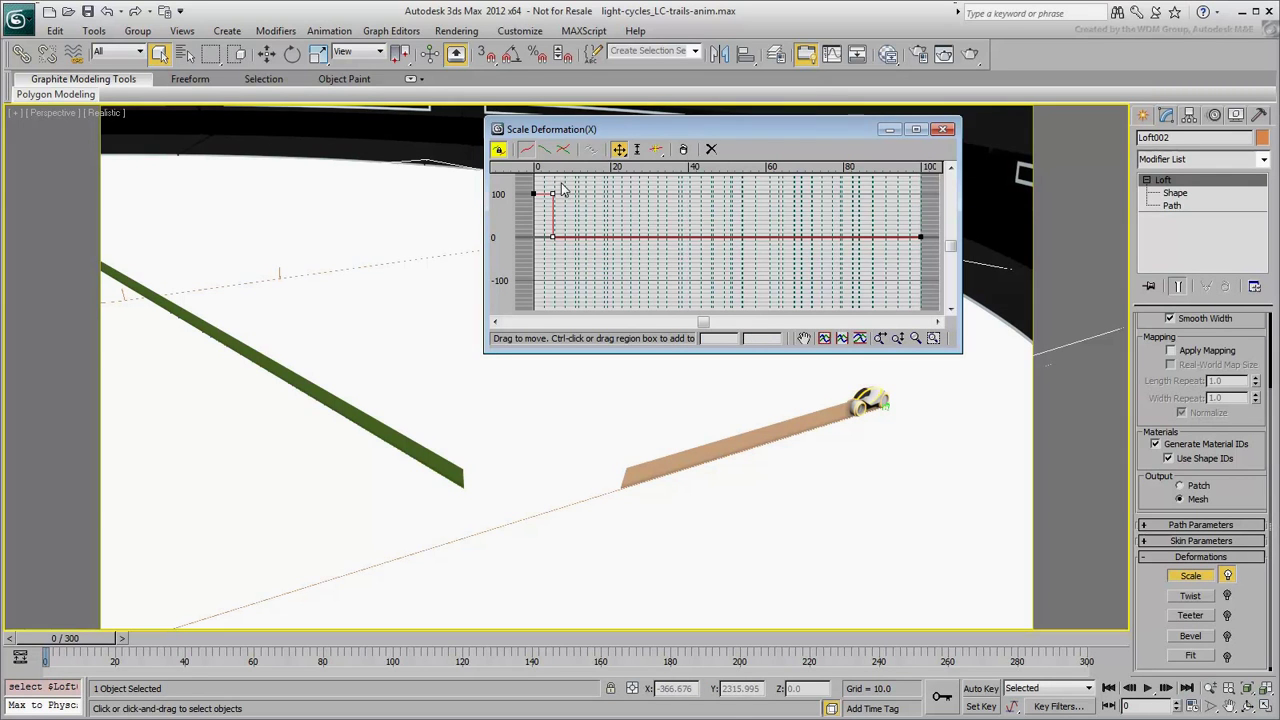
click(619, 150)
drag(620, 157, 619, 185)
drag(551, 237, 557, 237)
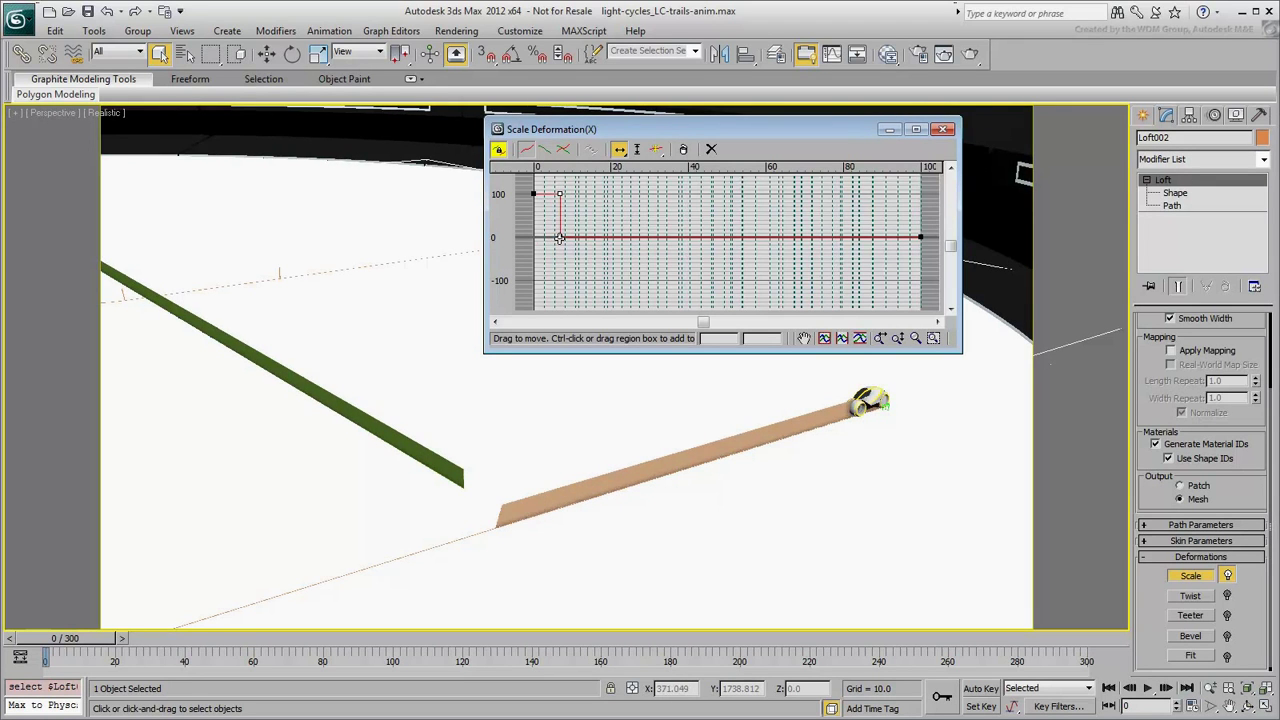
drag(557, 237, 551, 240)
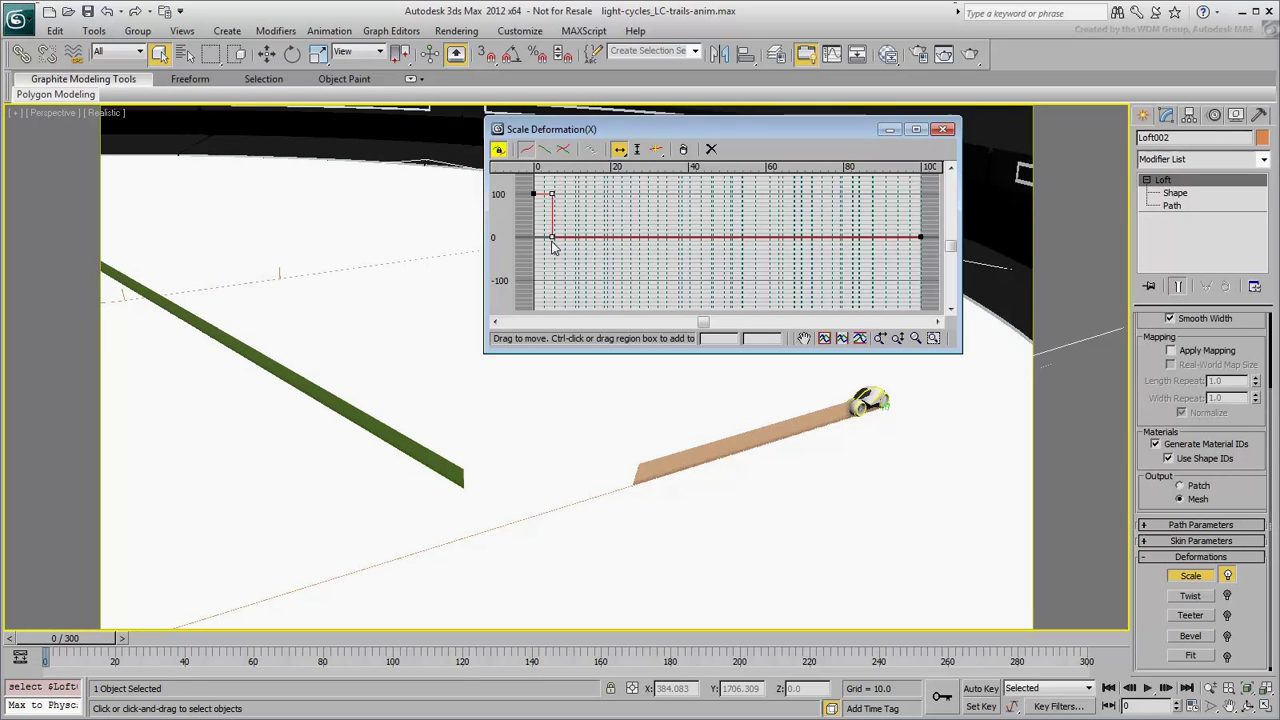
click(600, 275)
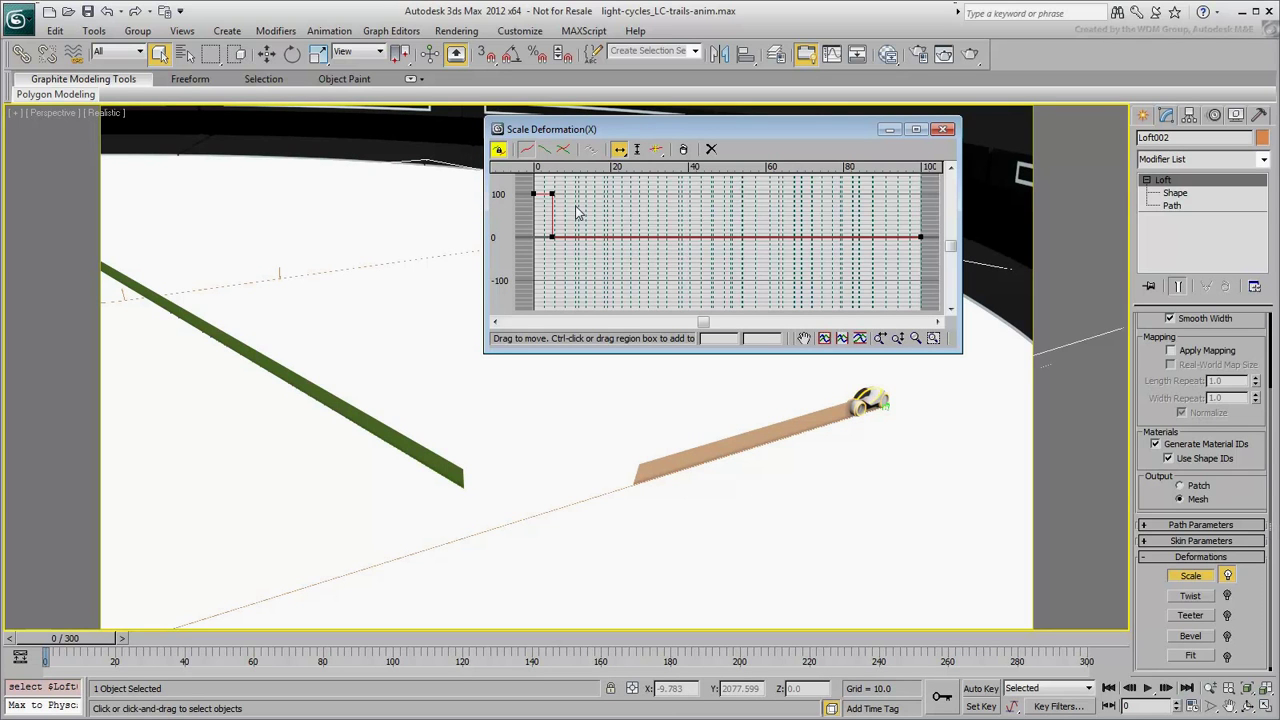
Step: Set the path position of the upper middle control point to 0.01 and of the lower one to 0.02
drag(572, 179, 547, 208)
drag(726, 338, 700, 338)
key(BackSpace)
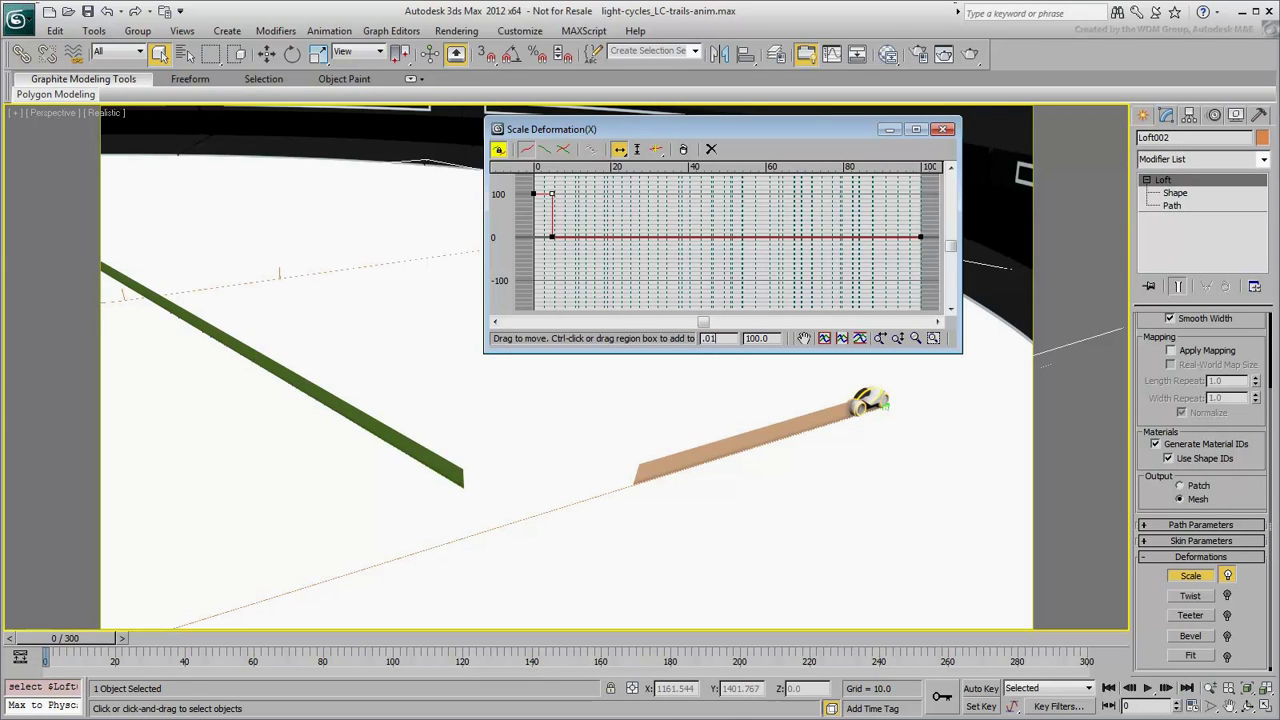
text(.01)
key(Return)
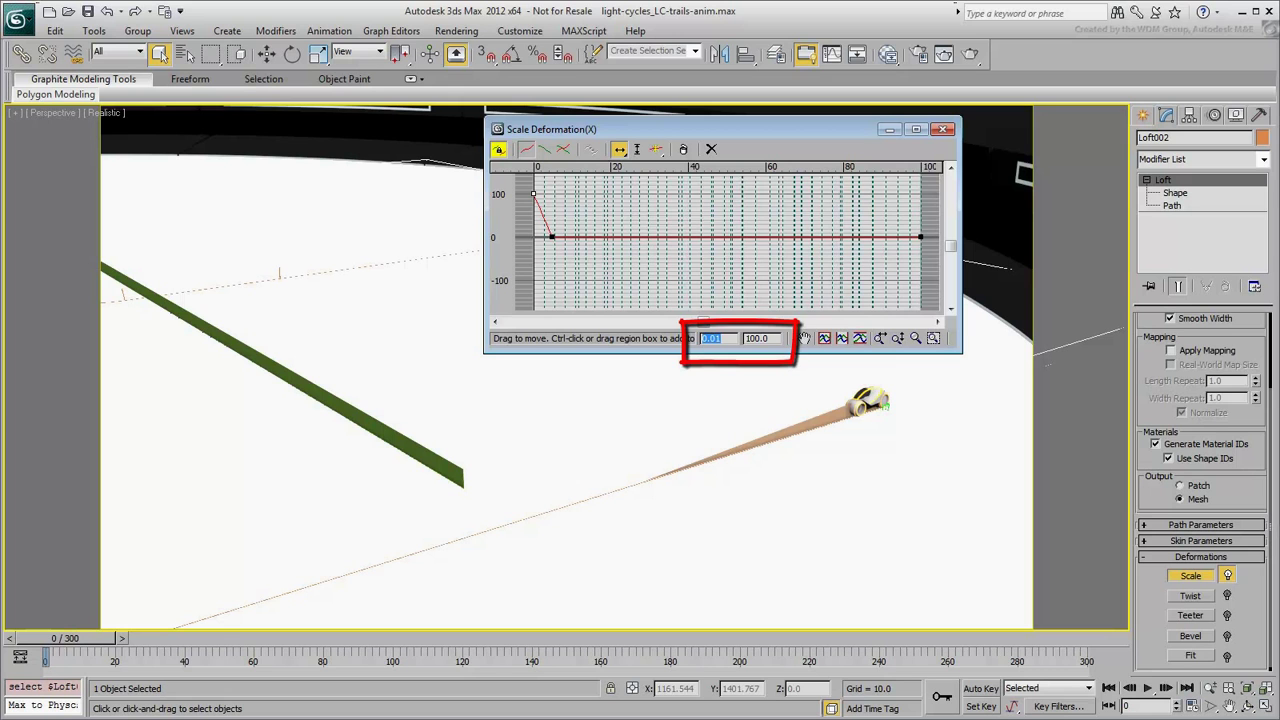
click(552, 237)
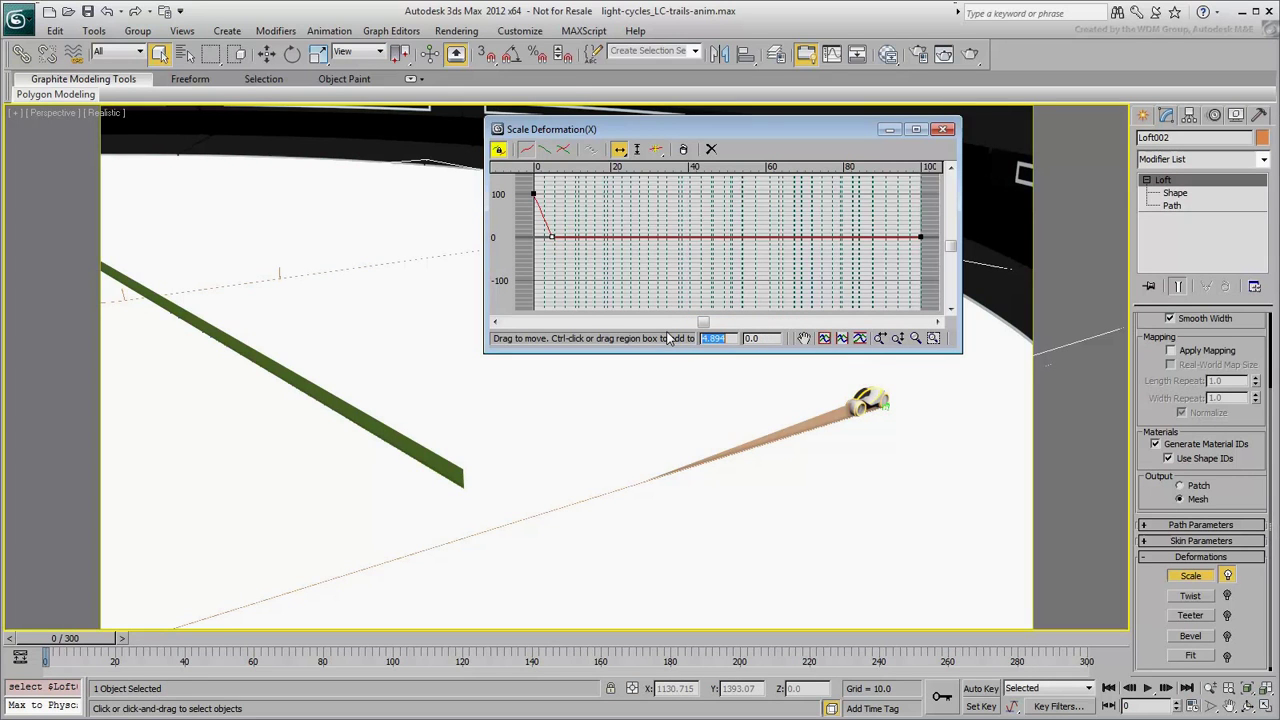
text(0.02)
key(Return)
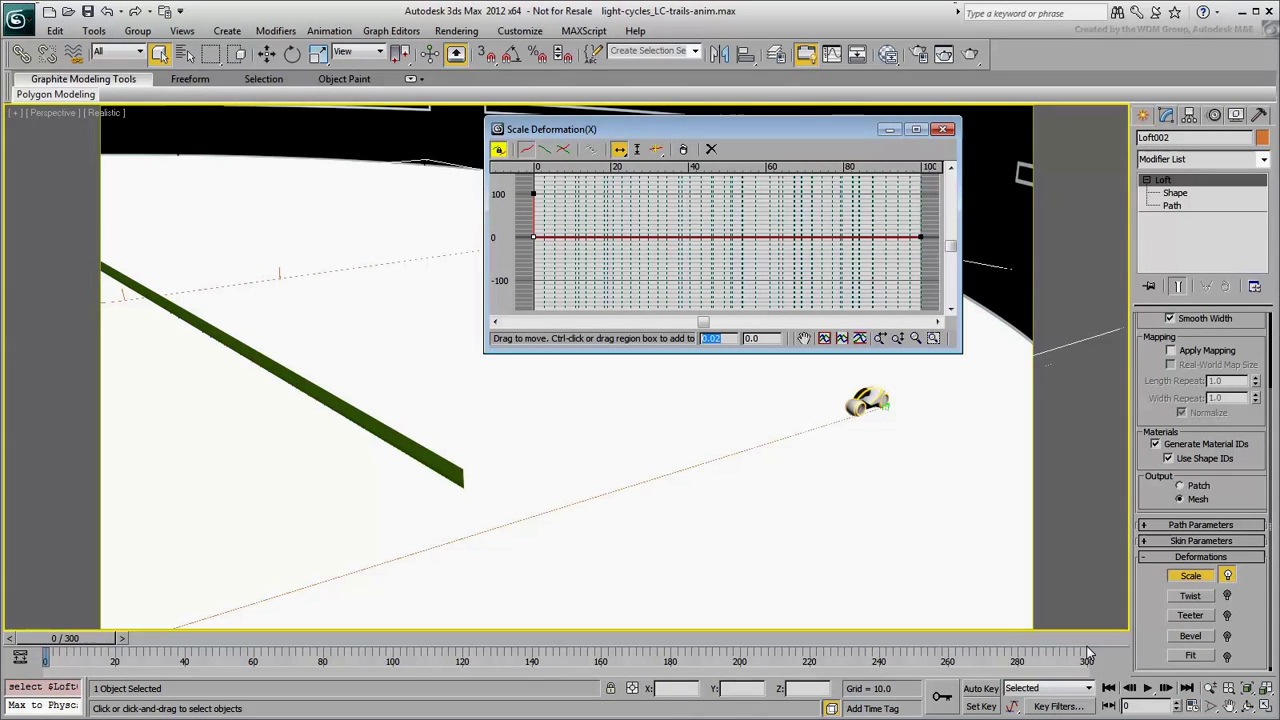
Step: At frame 300 with Auto Key enabled, set the path position of the lower middle control point to 99.99
drag(1086, 645, 1105, 648)
click(980, 688)
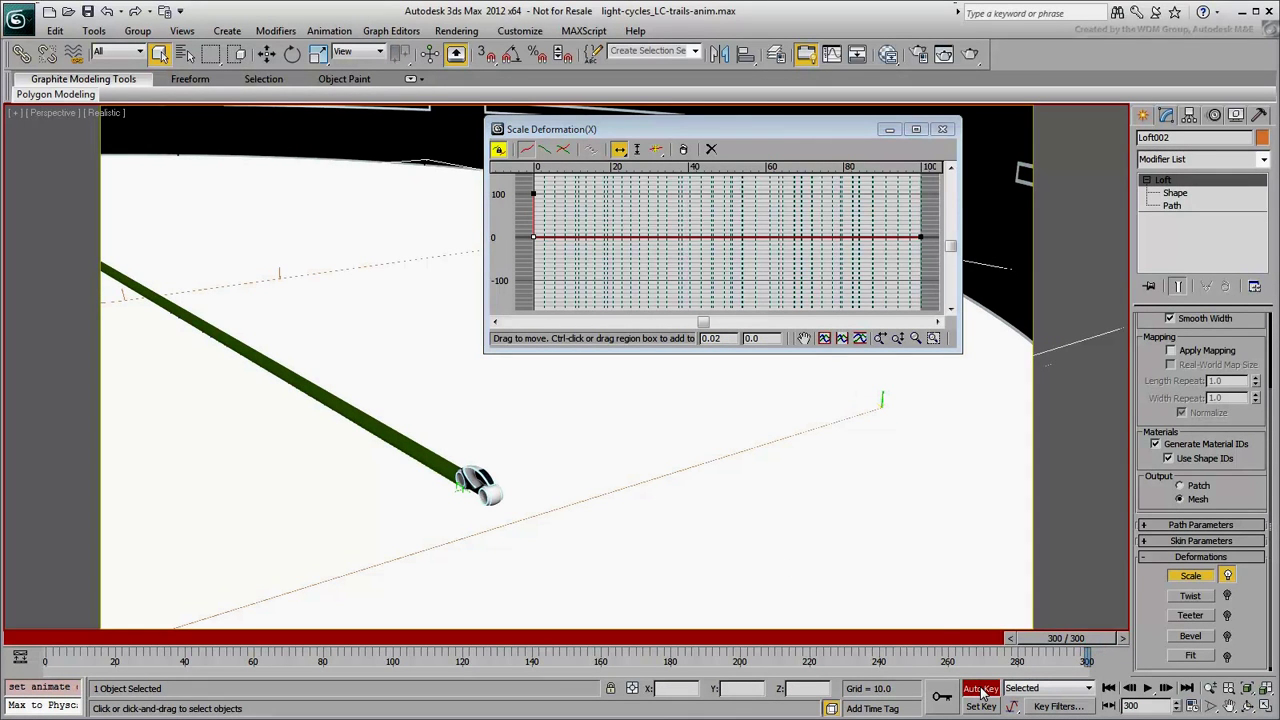
click(535, 244)
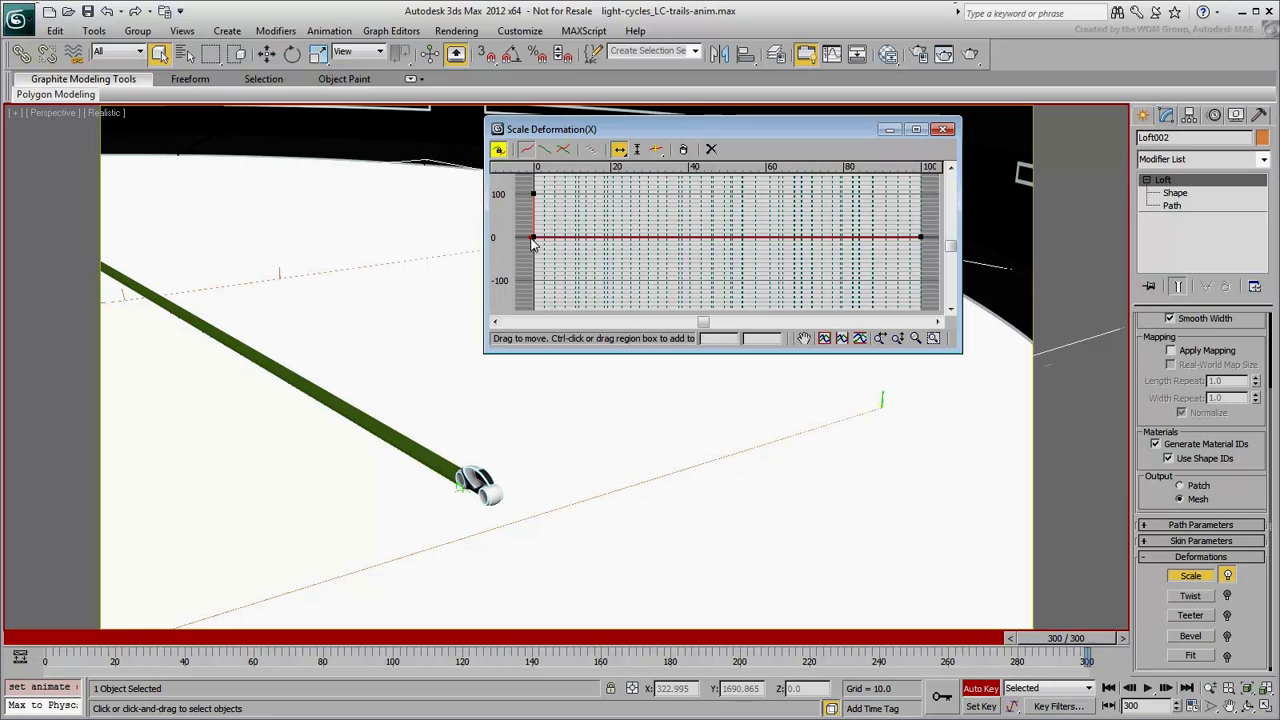
click(533, 238)
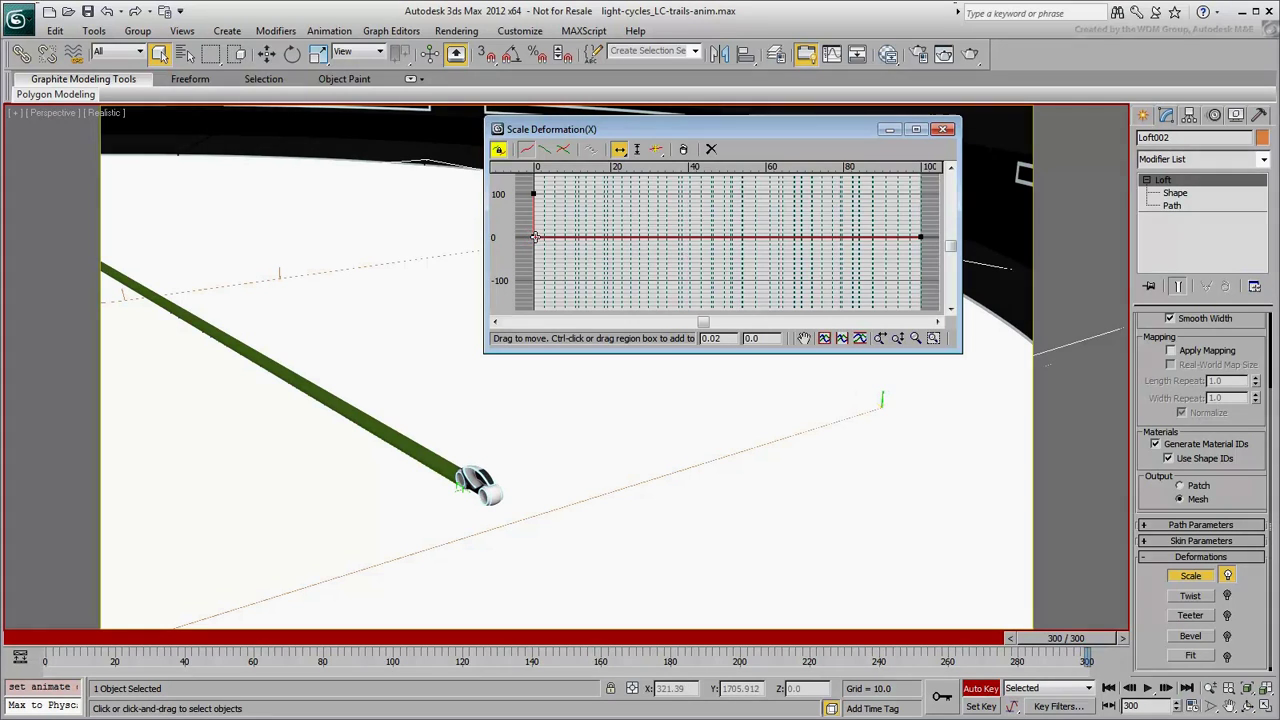
double_click(727, 340)
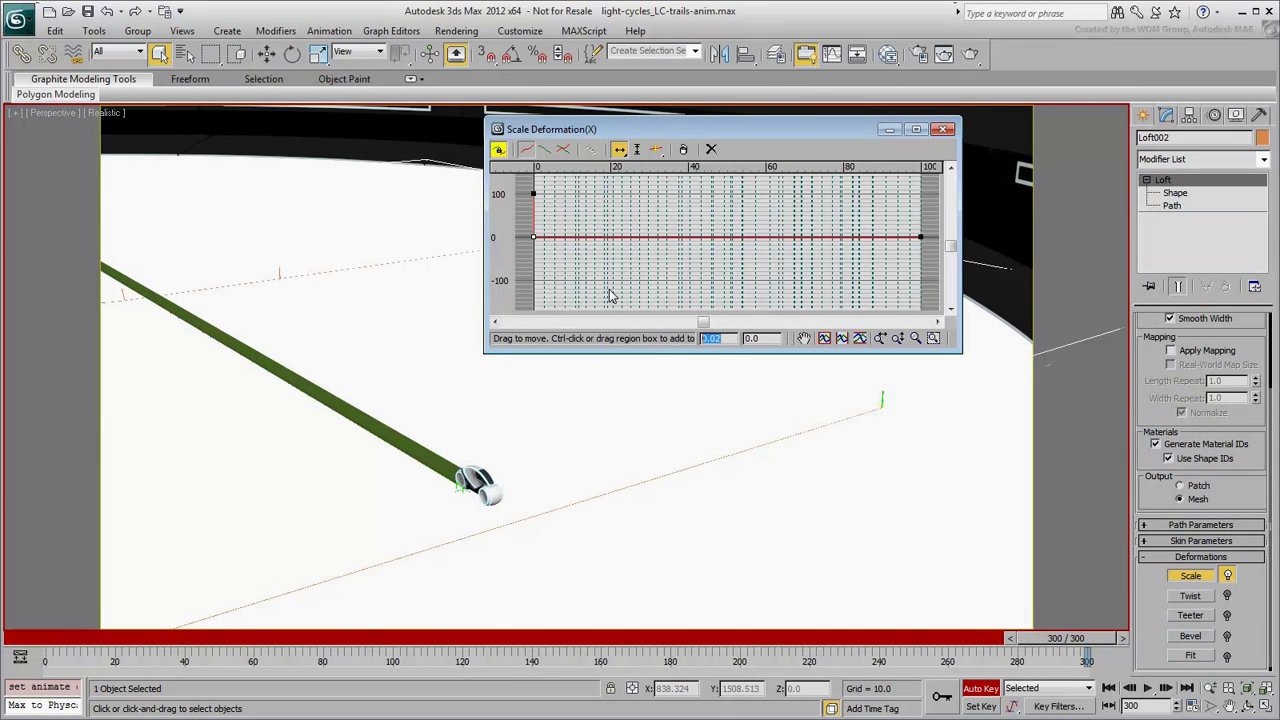
text(99.99)
key(Return)
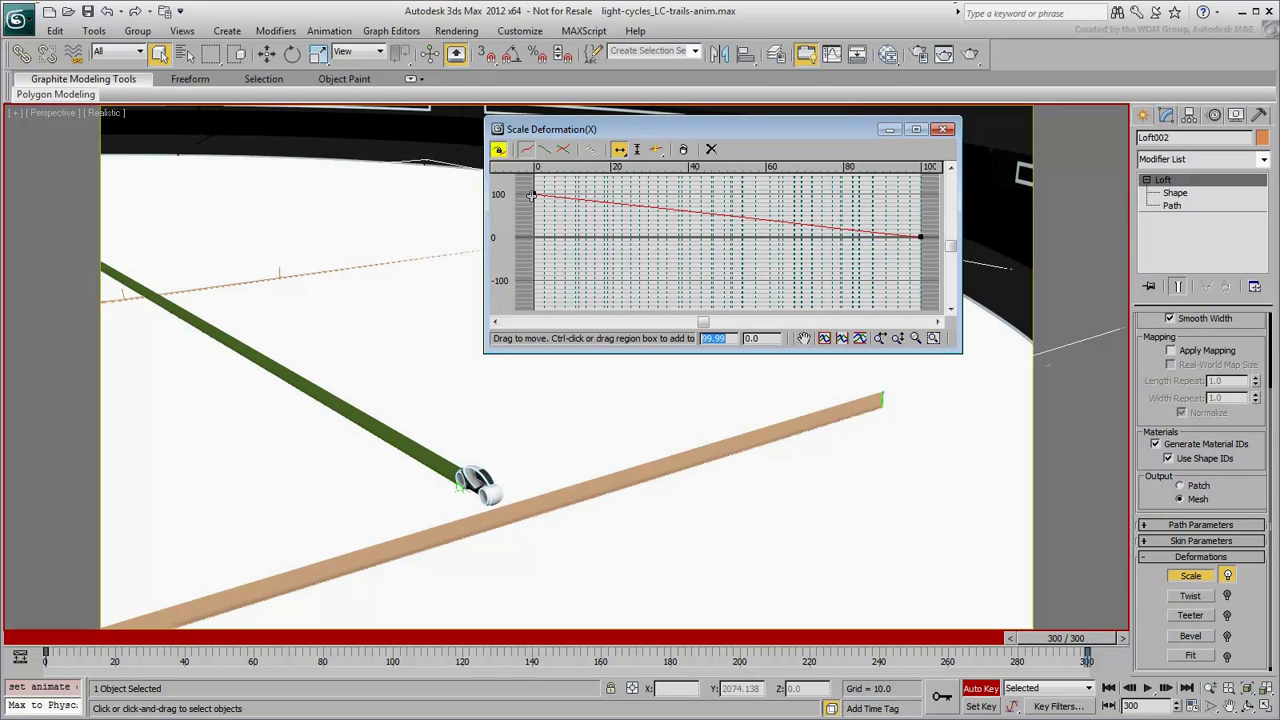
Step: Set the path position of the upper middle control point to 99.98 and close the Scale Deformation window
click(531, 196)
text(99)
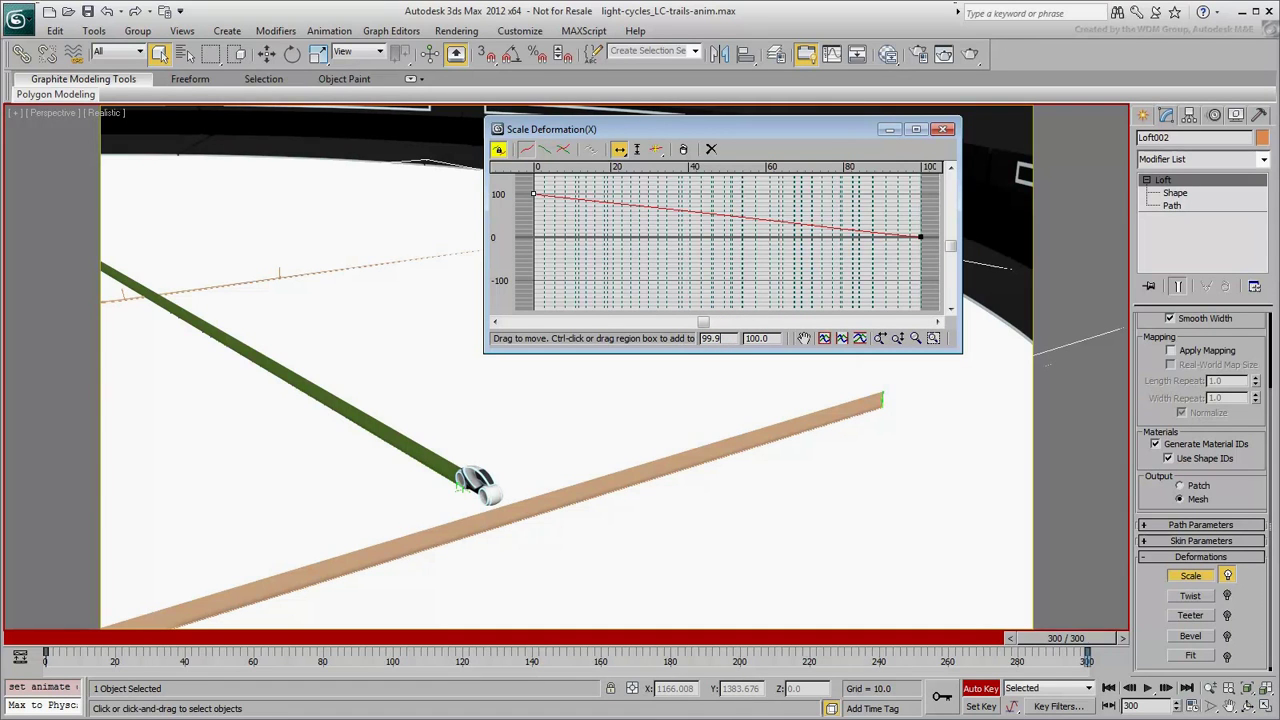
key(Return)
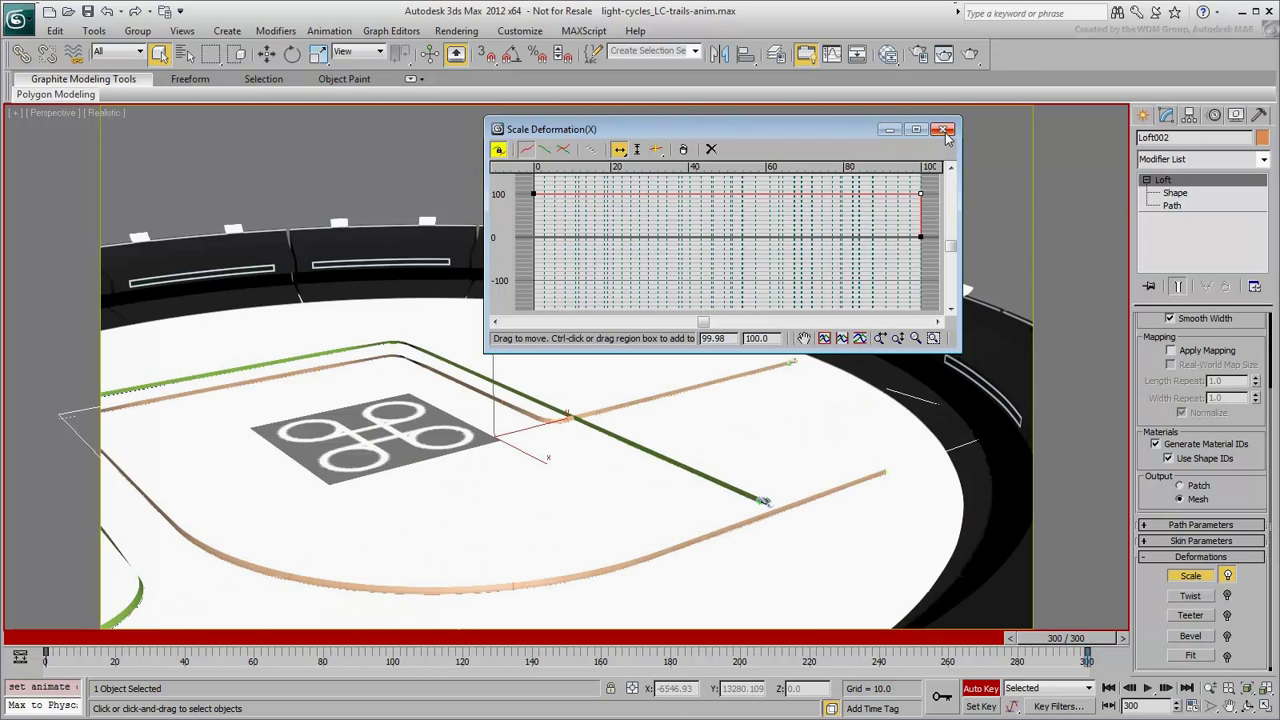
click(943, 129)
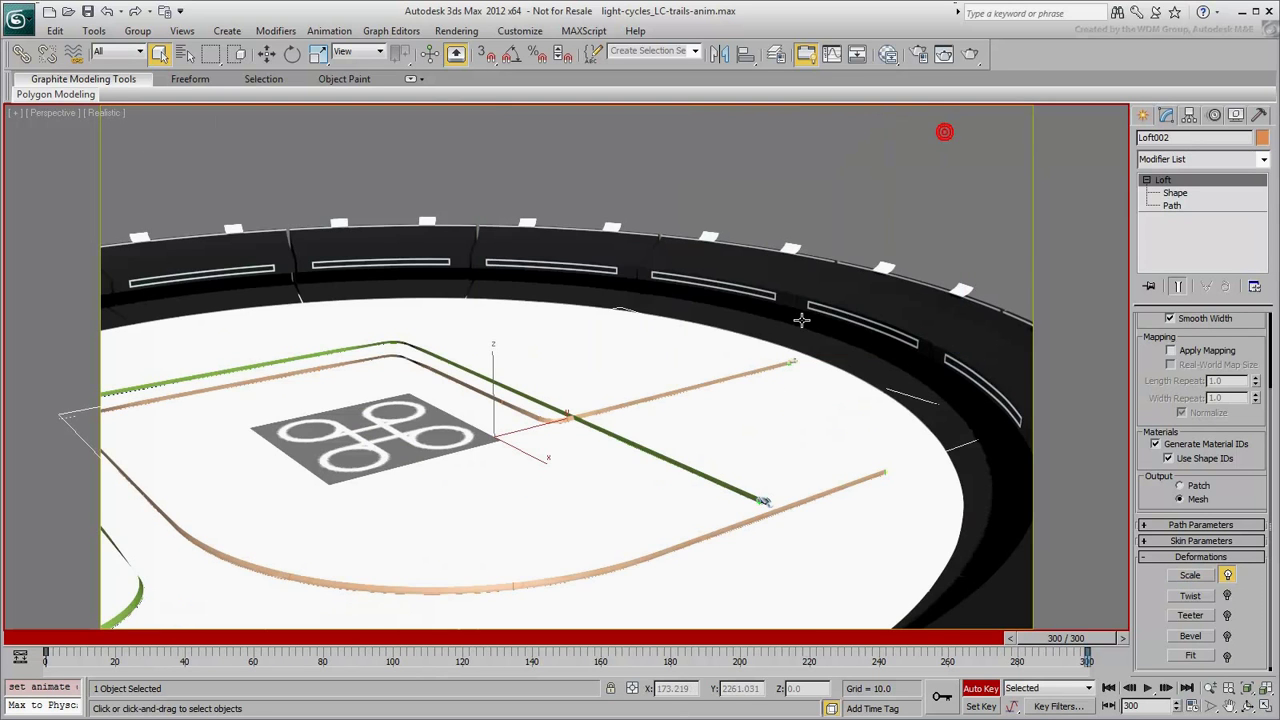
Step: Scrub the animation back to frame 0 to check the orange trail's growth, and turn off Auto Key
alt+middle_drag(801, 320, 766, 437)
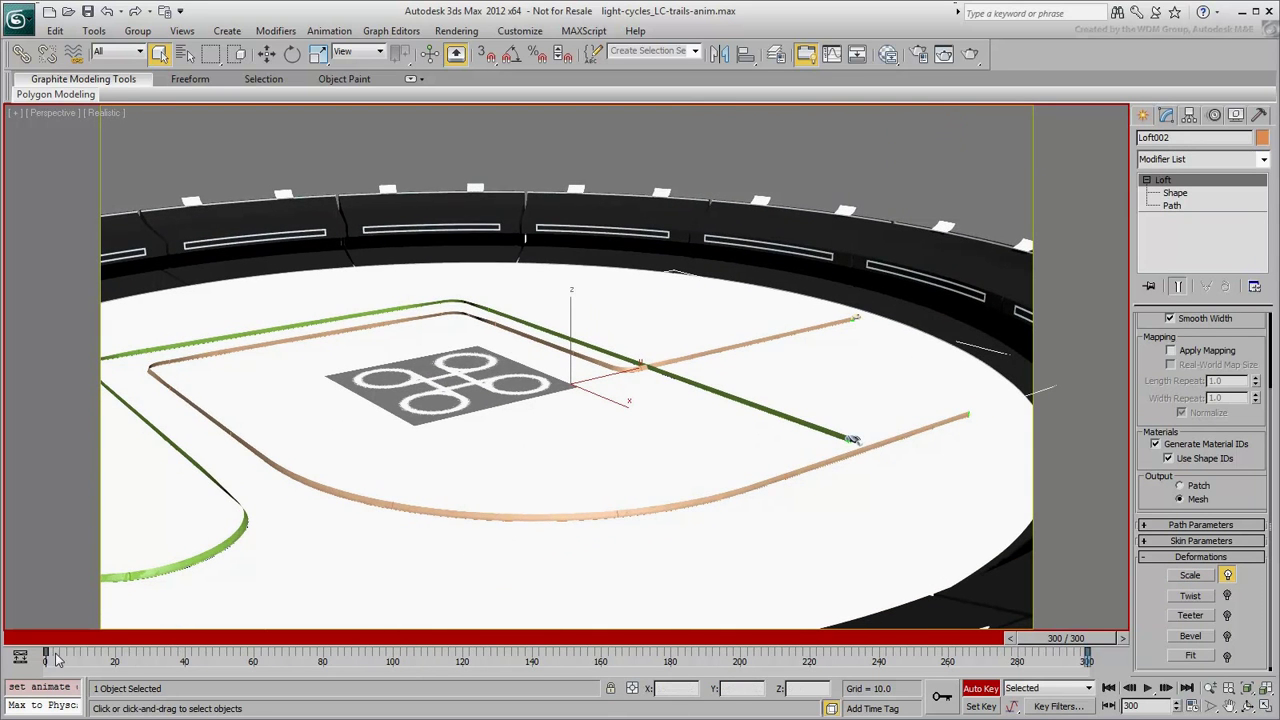
drag(54, 645, 322, 648)
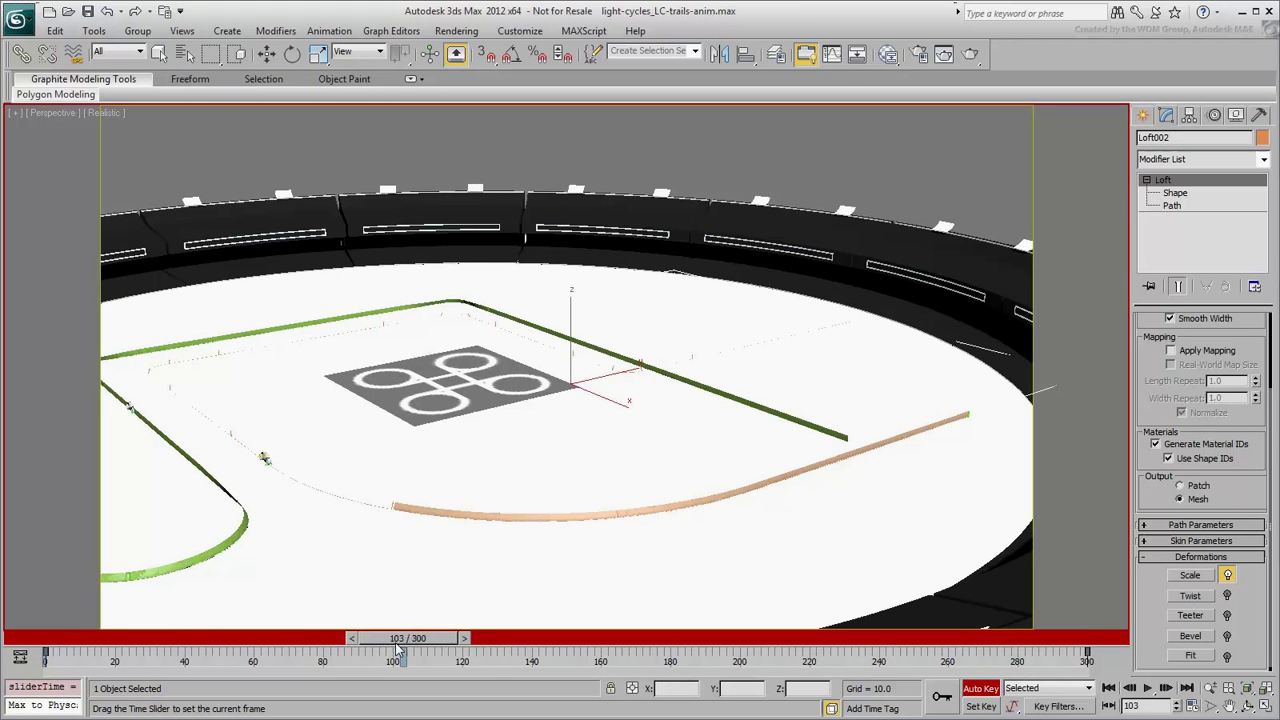
drag(398, 650, 6, 638)
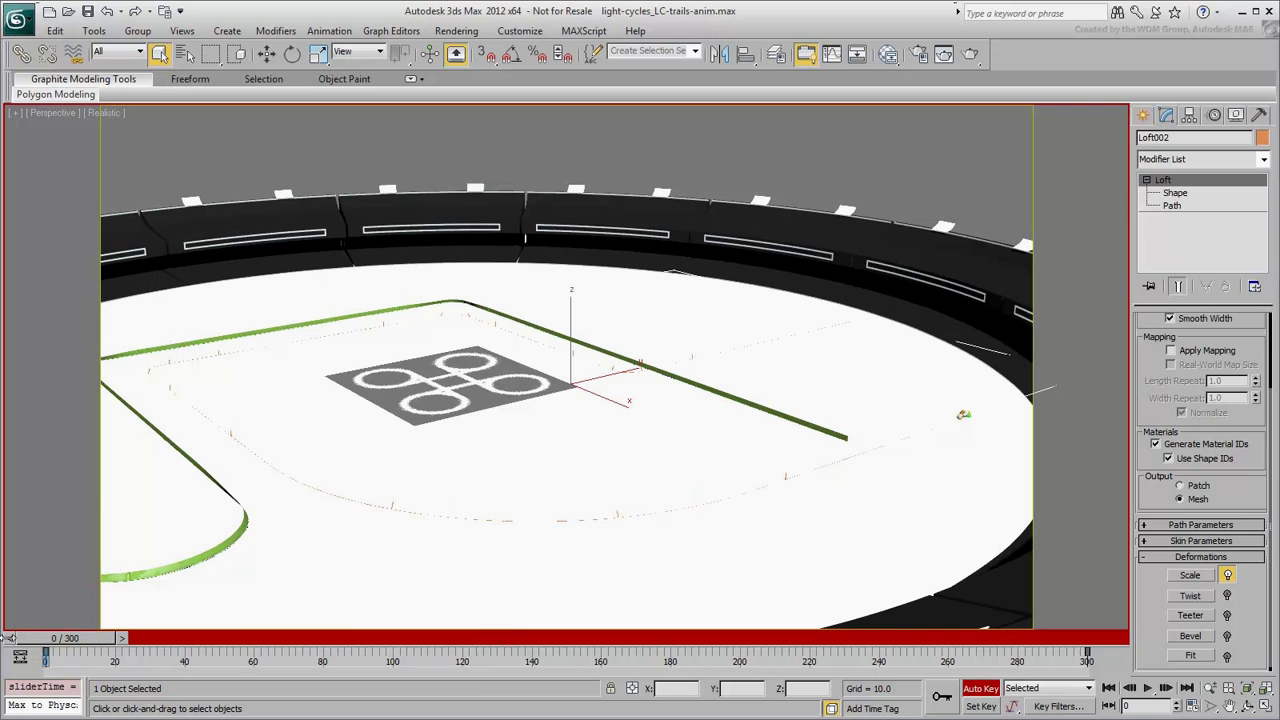
click(980, 688)
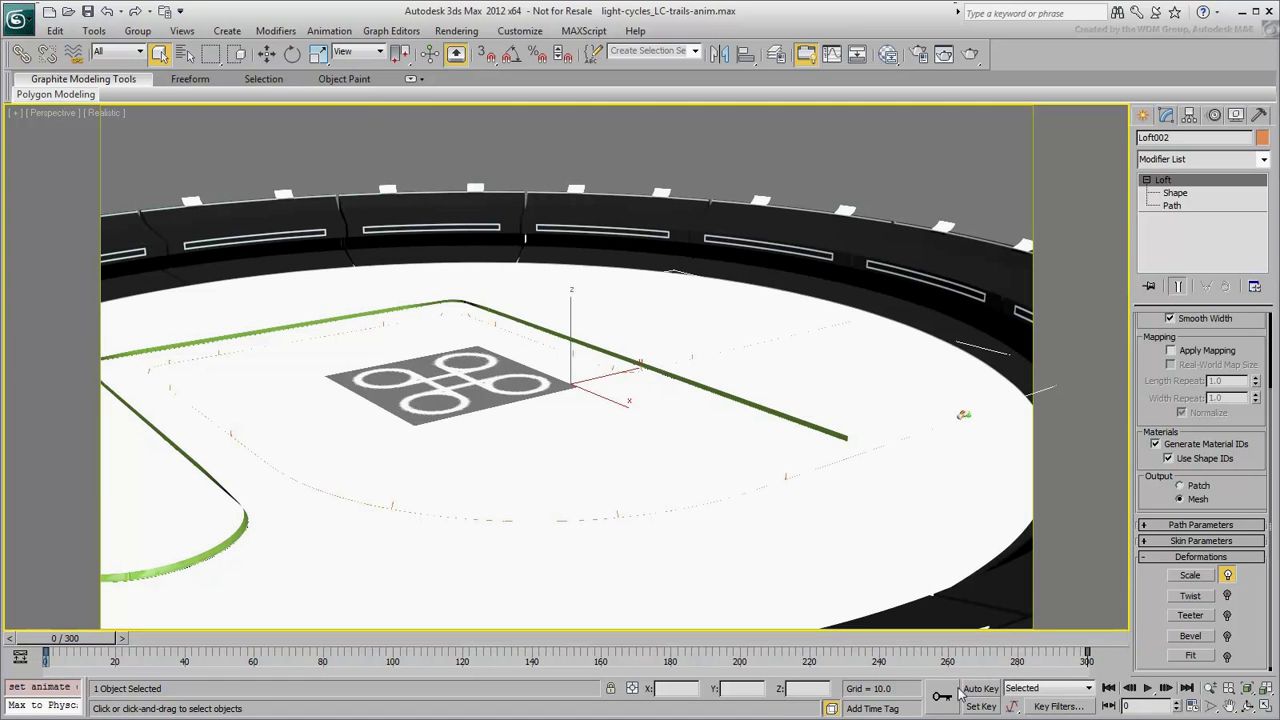
Step: Give all Def.Scale(X) and Def.Scale(Y) keys of the orange trail linear tangents in the Curve Editor, and scrub to frame 300 to check the motion
right_click(714, 534)
click(745, 639)
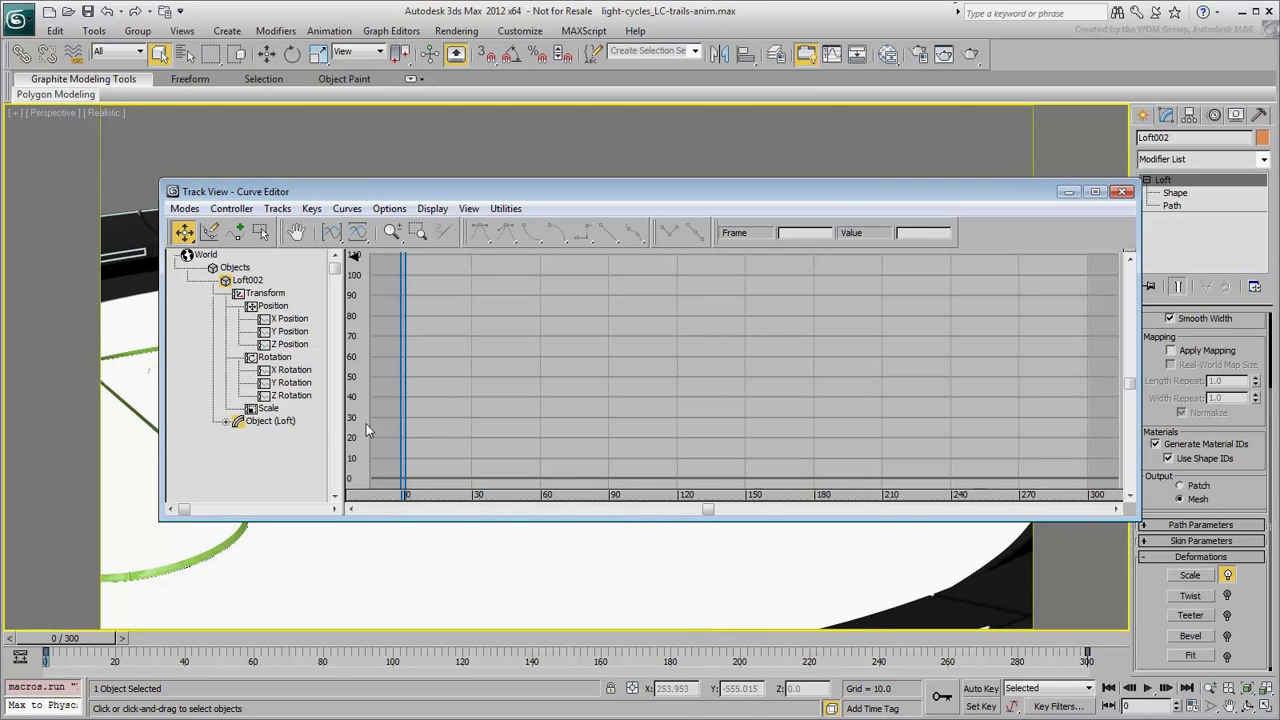
click(226, 421)
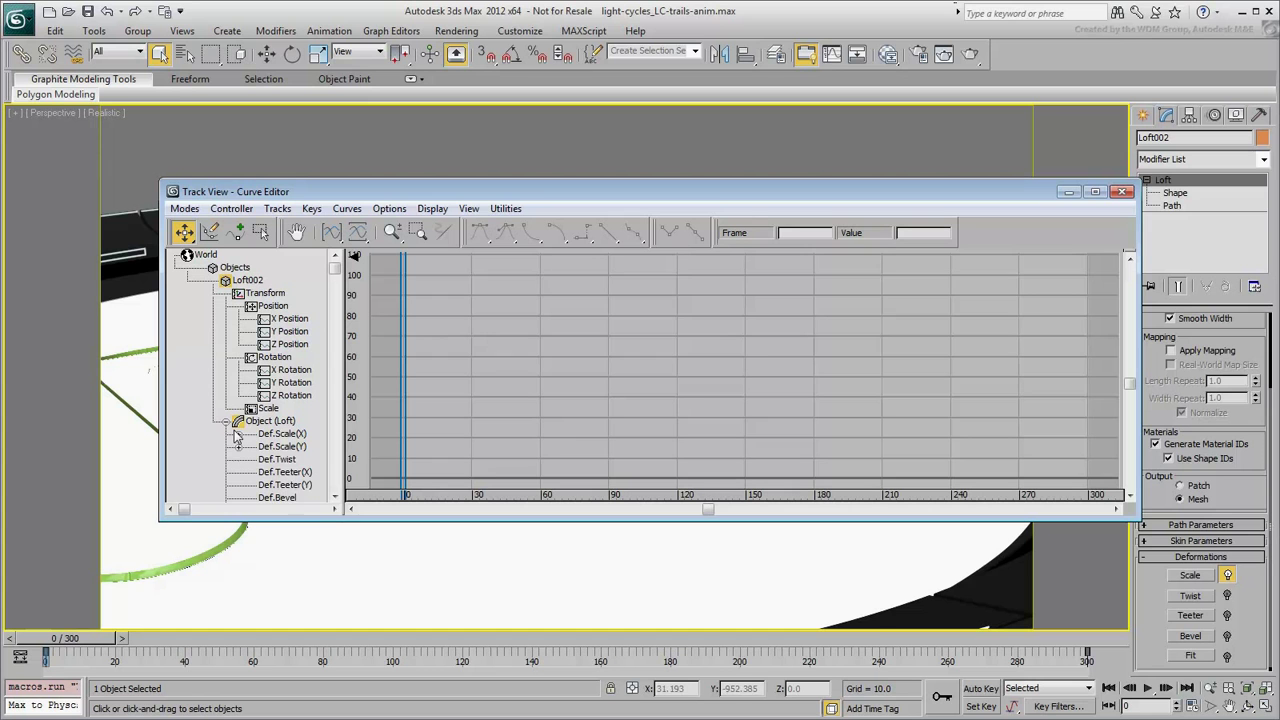
click(238, 434)
click(238, 472)
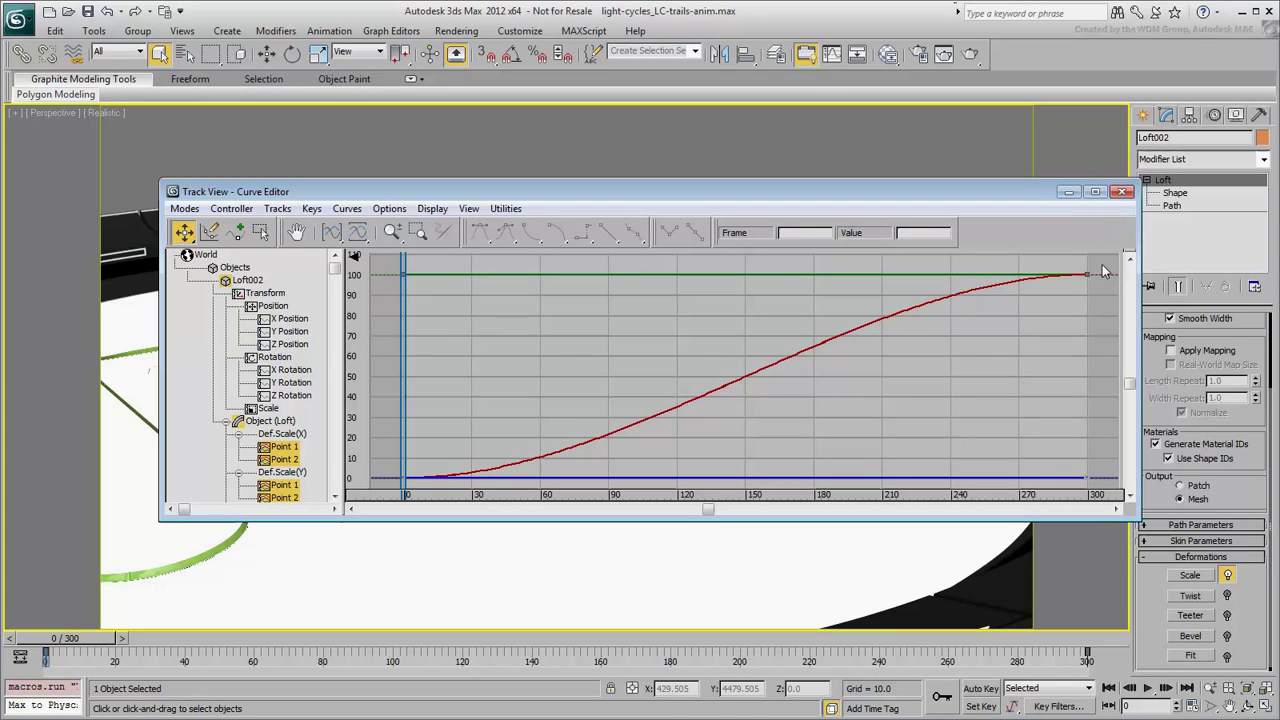
drag(1102, 267, 395, 490)
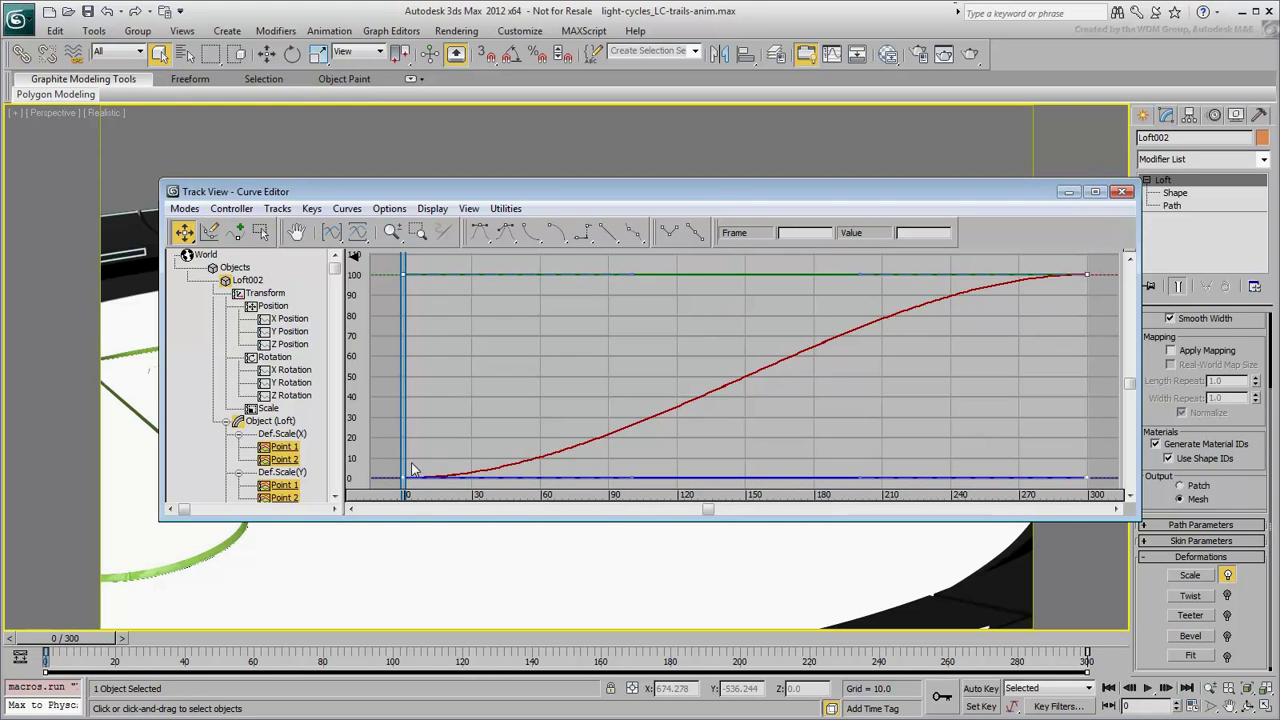
click(603, 233)
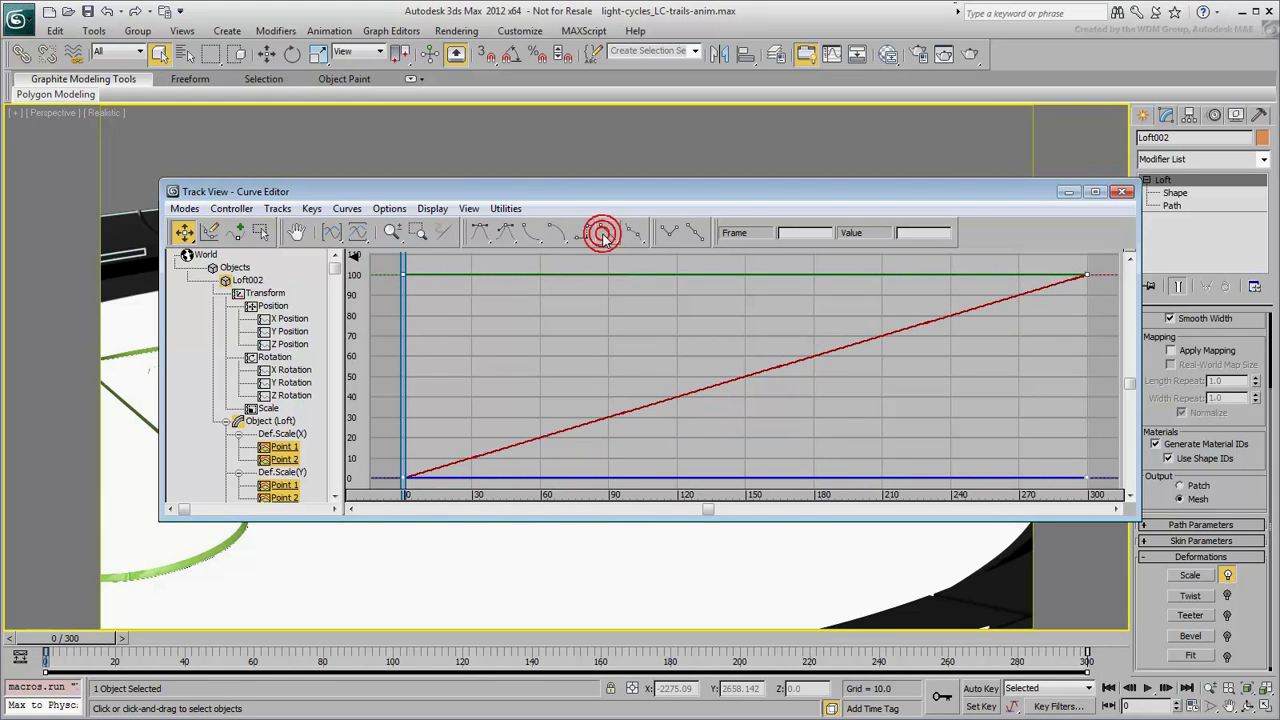
click(1122, 193)
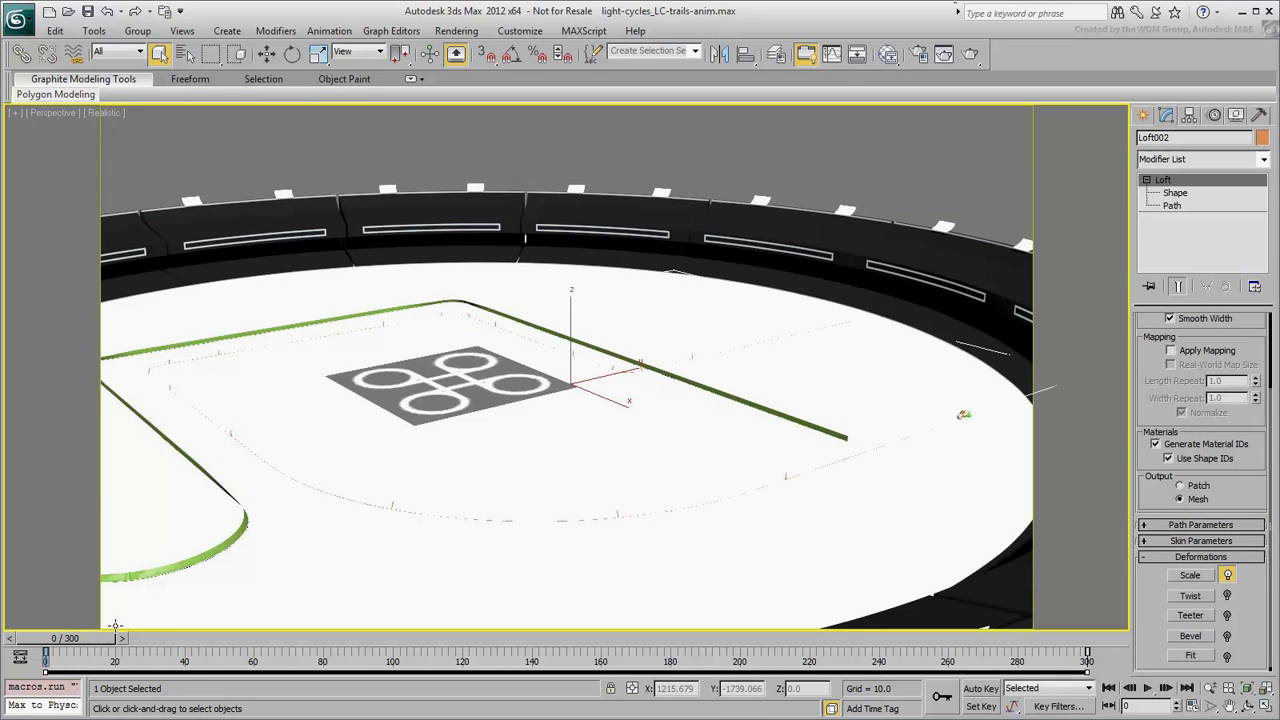
drag(112, 638, 1076, 595)
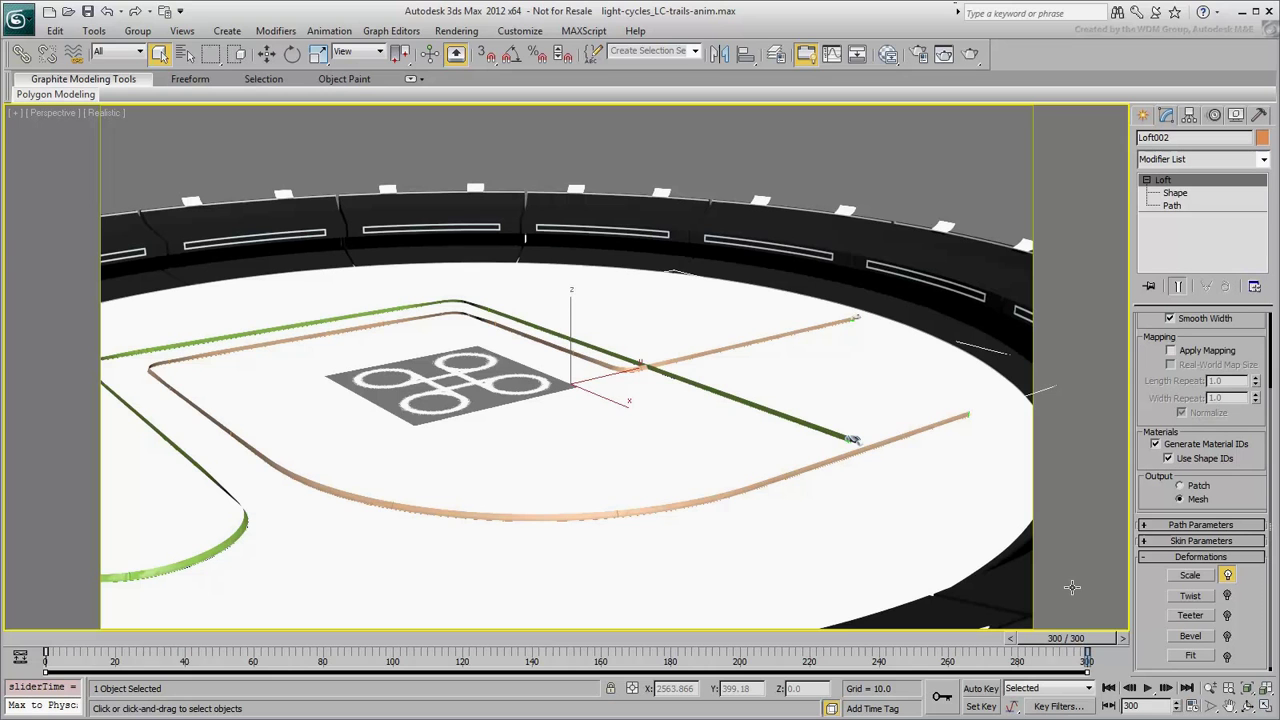
Step: Select the green trail and, in wireframe display, set its Path parameter to 86.42 to mark where it crosses the orange trail's path
click(20, 649)
click(633, 388)
key(z)
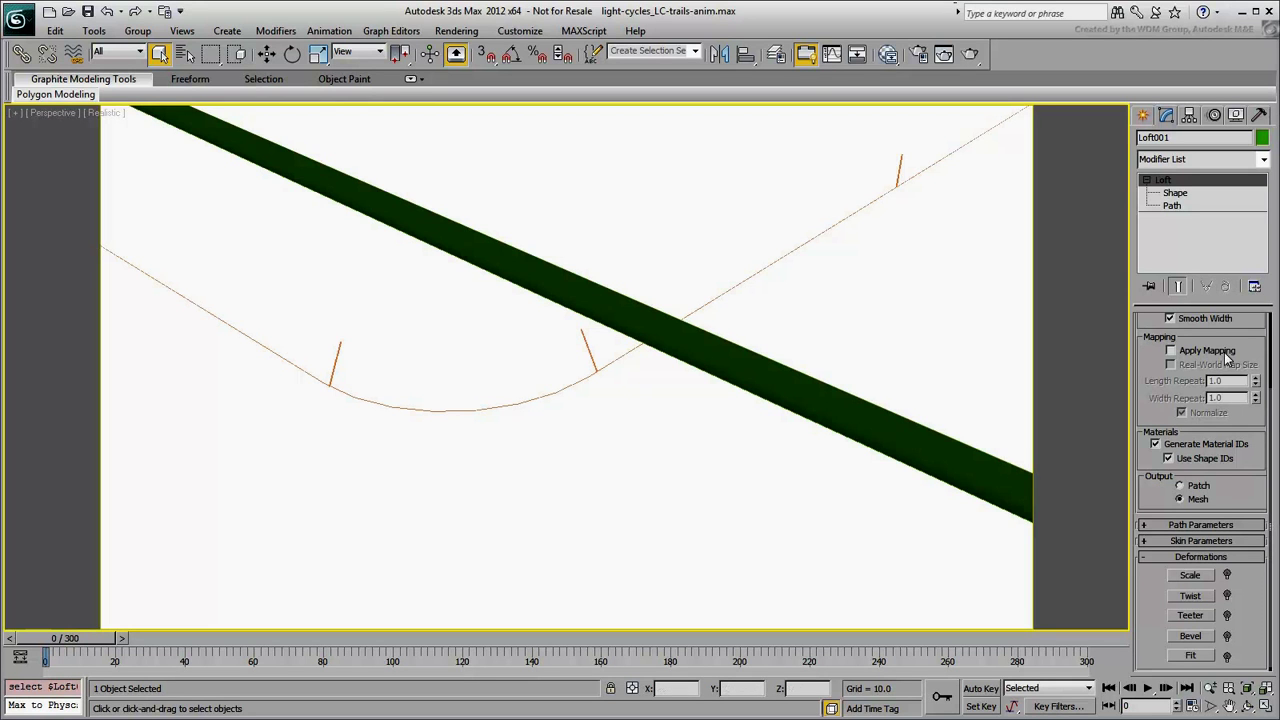
drag(1255, 337, 1258, 428)
key(F3)
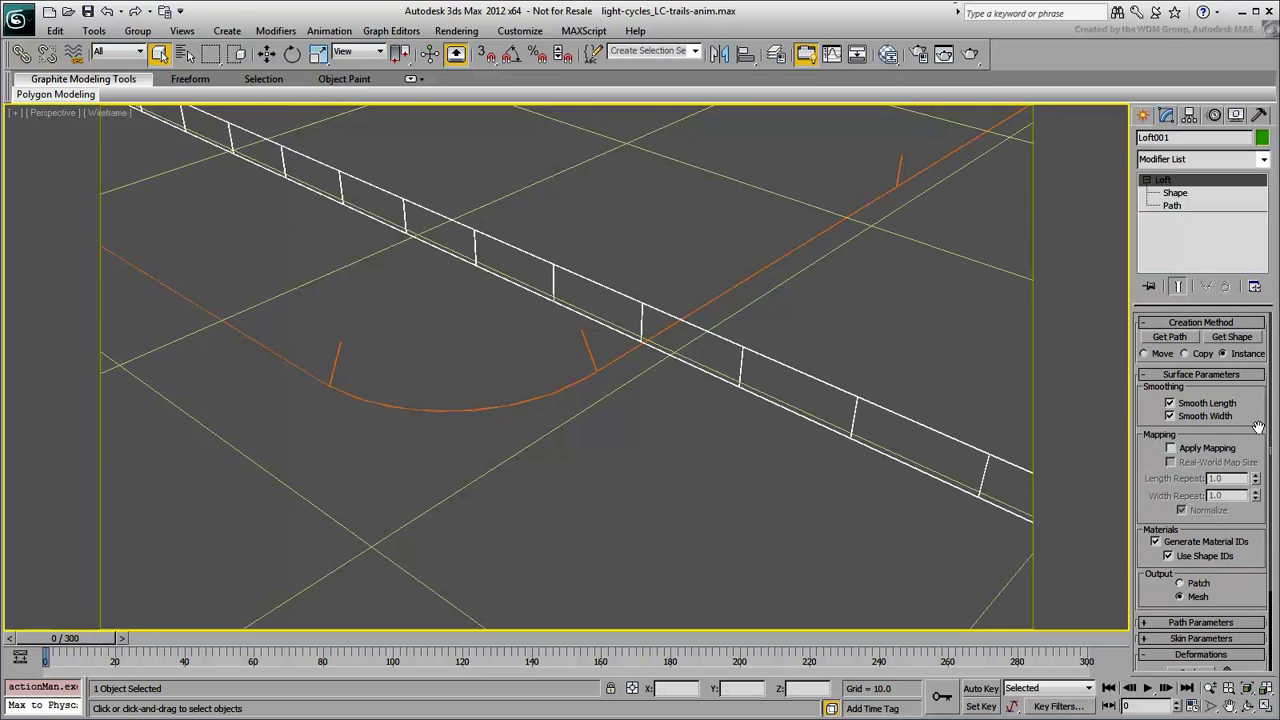
click(1204, 622)
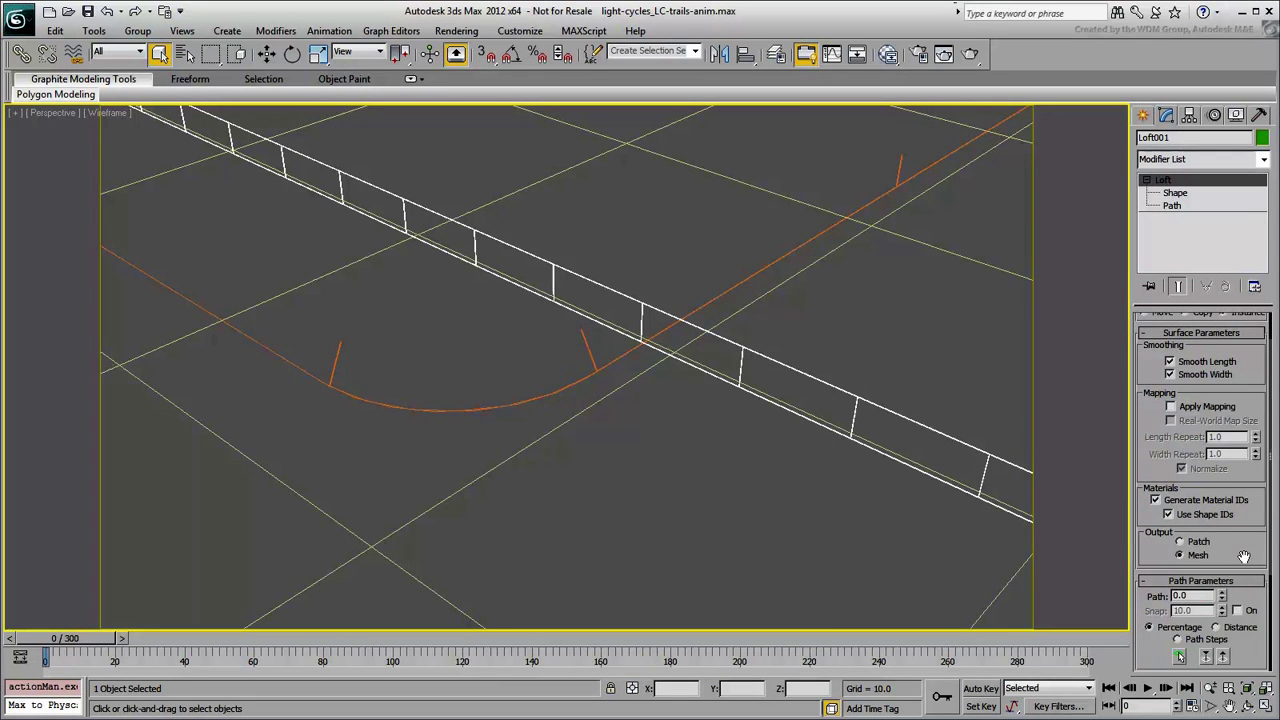
scroll(1220, 540, down, 2)
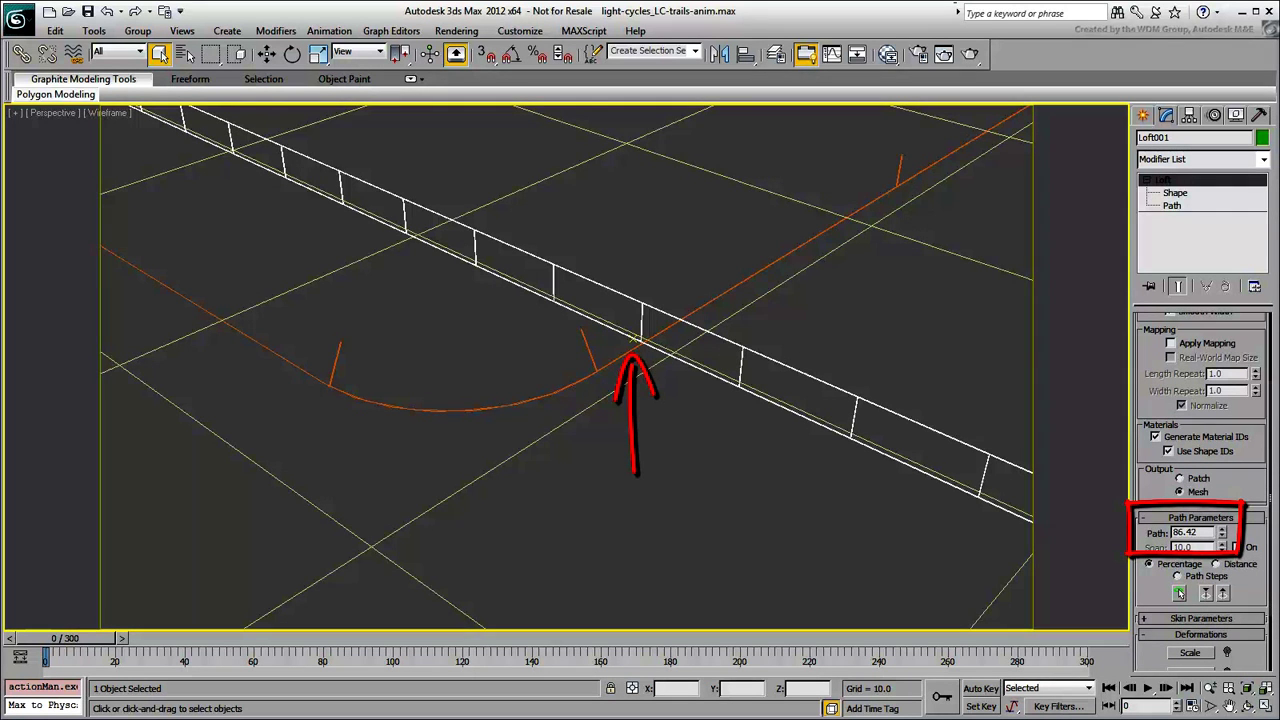
Step: Go to frame 259, where the cycle on the green trail reaches the crossing, and restore the shaded display
mouse_move(77, 650)
mouse_down()
mouse_move(870, 668)
mouse_move(950, 677)
mouse_move(941, 684)
mouse_up()
key(F3)
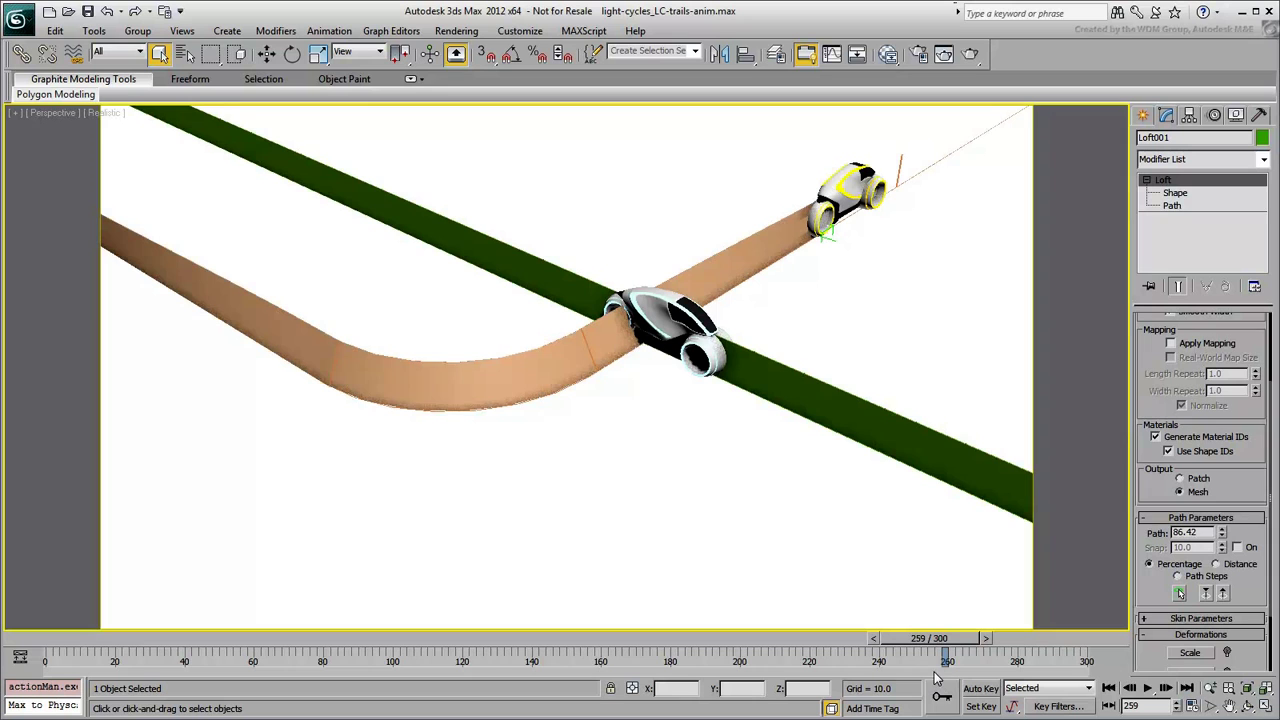
middle_drag(820, 443, 795, 458)
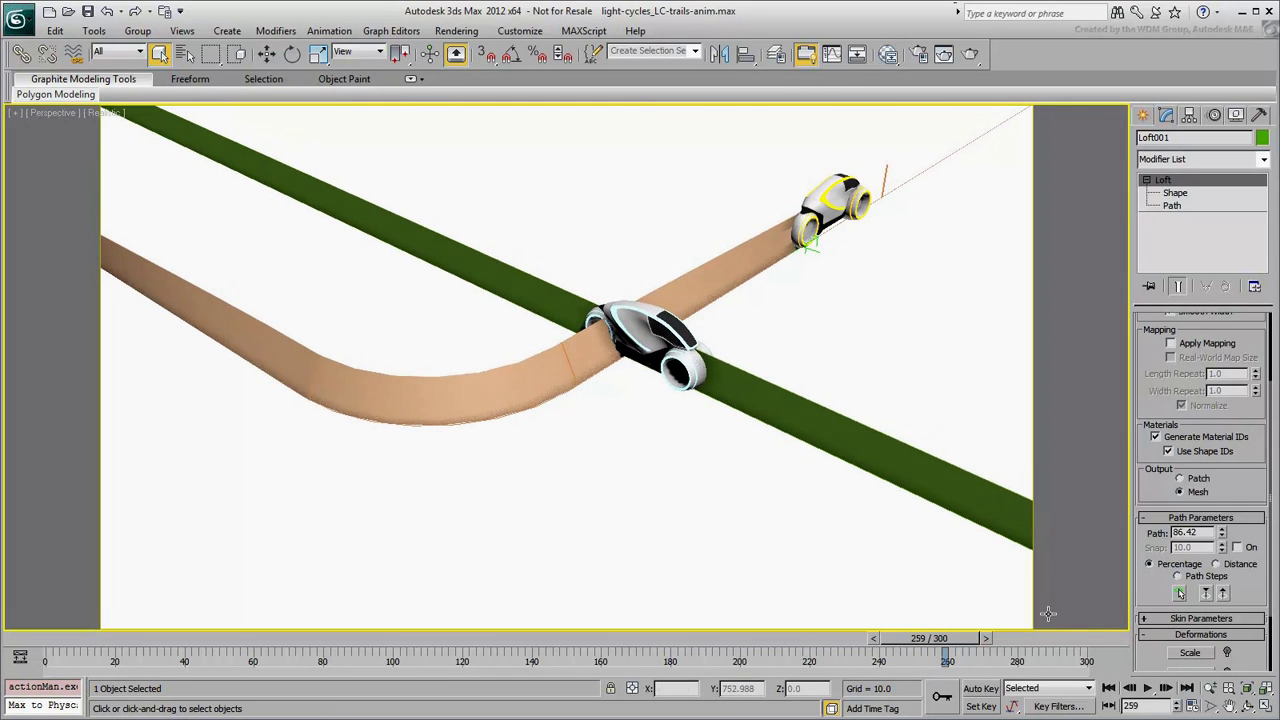
Step: Insert two control points in the green trail's Scale deformation curve, at about 18.6 and 39 along the path
click(1188, 653)
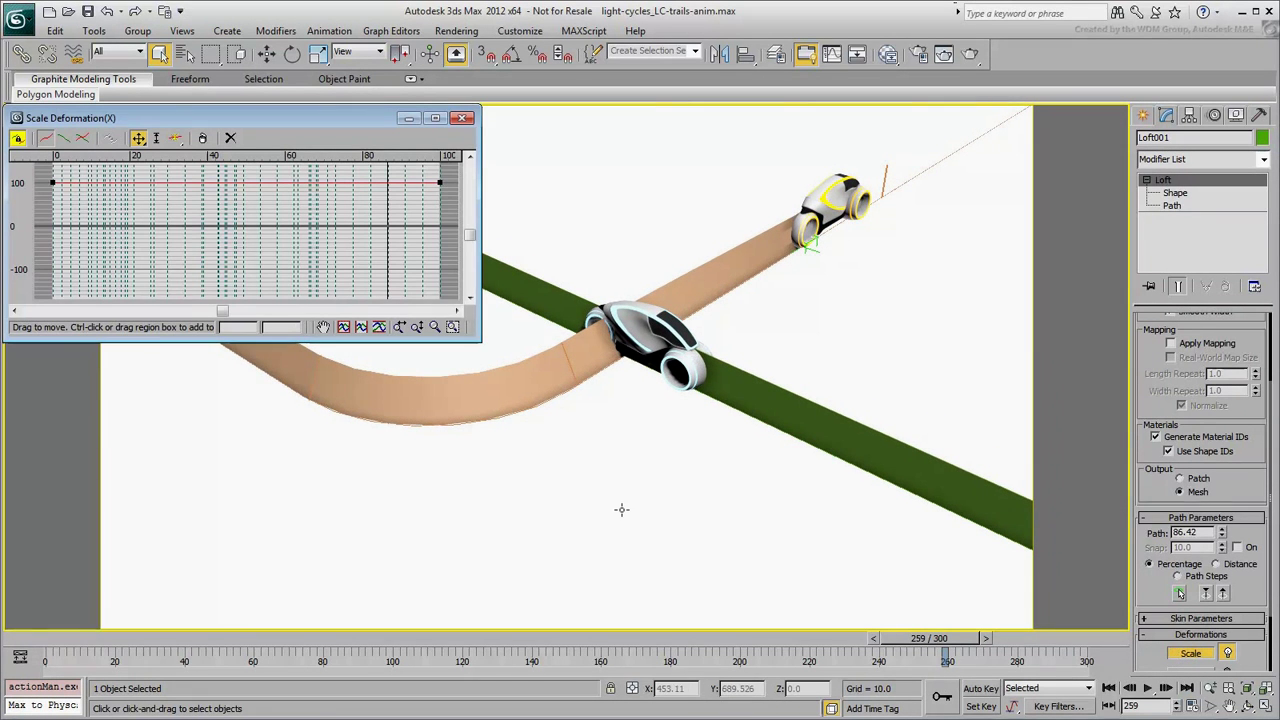
click(174, 140)
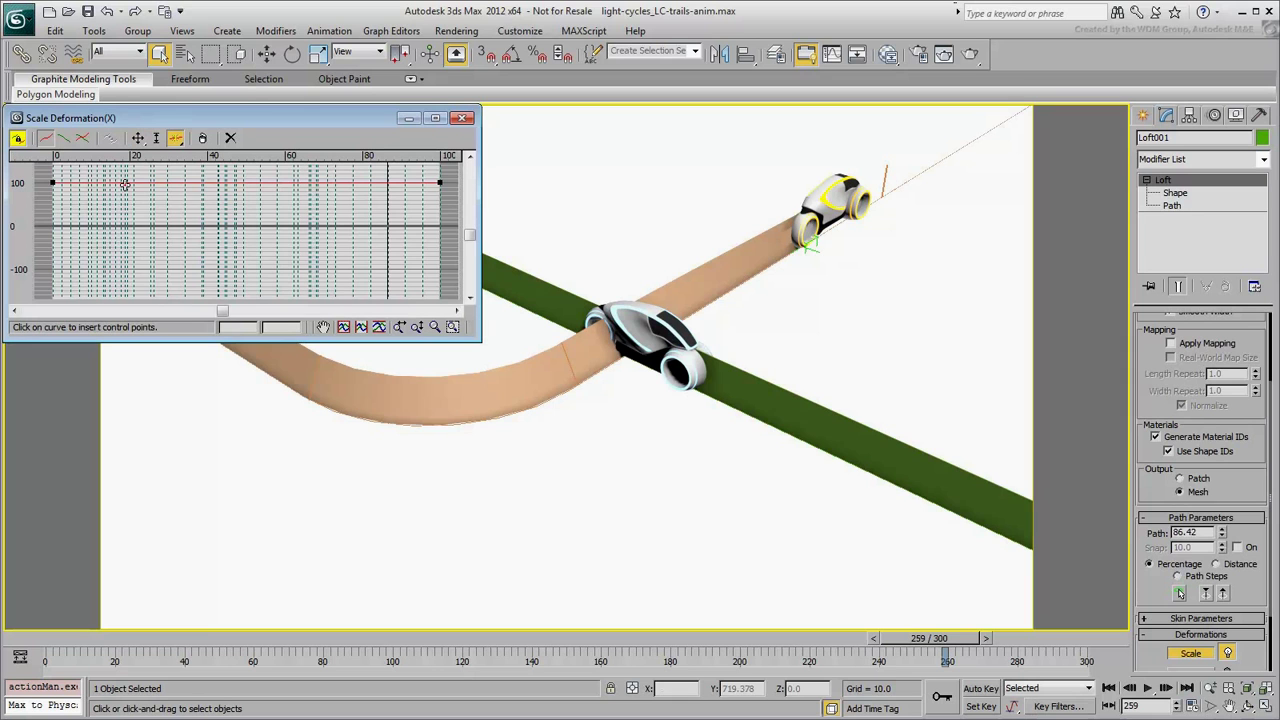
click(125, 183)
click(203, 182)
Step: Set the scale value of the second inserted control point and the end point to 0
click(138, 138)
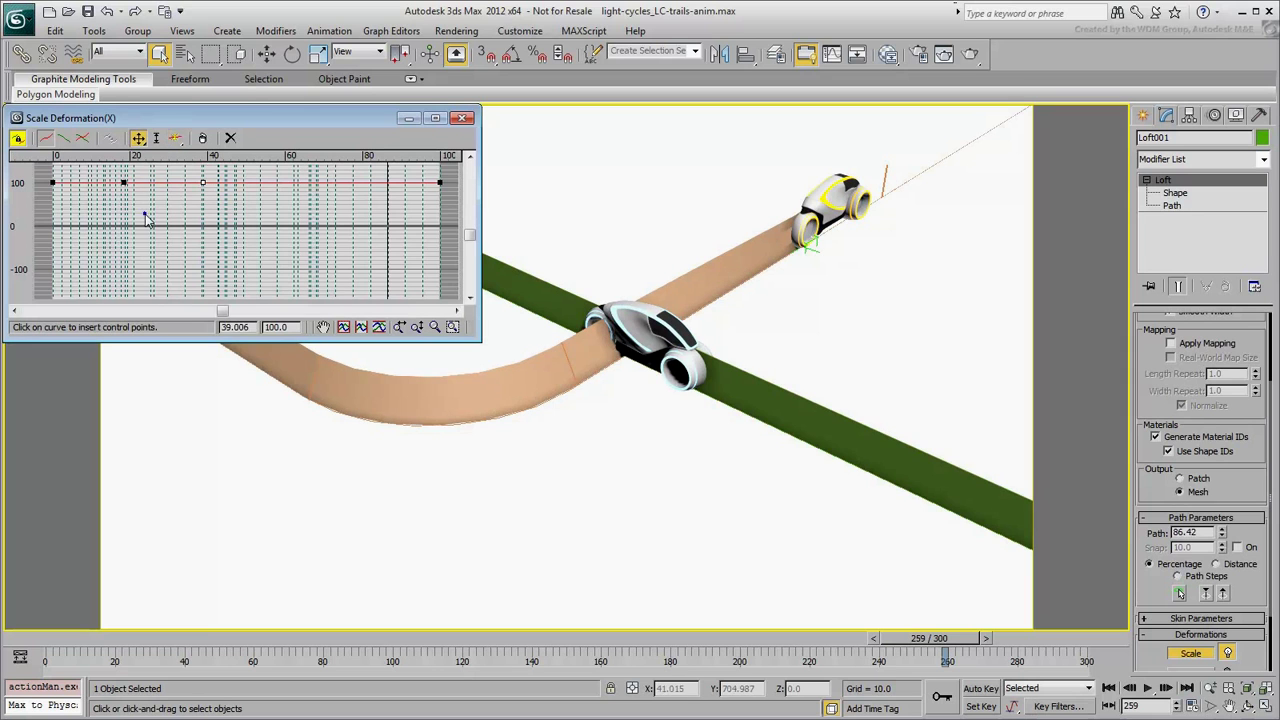
click(242, 327)
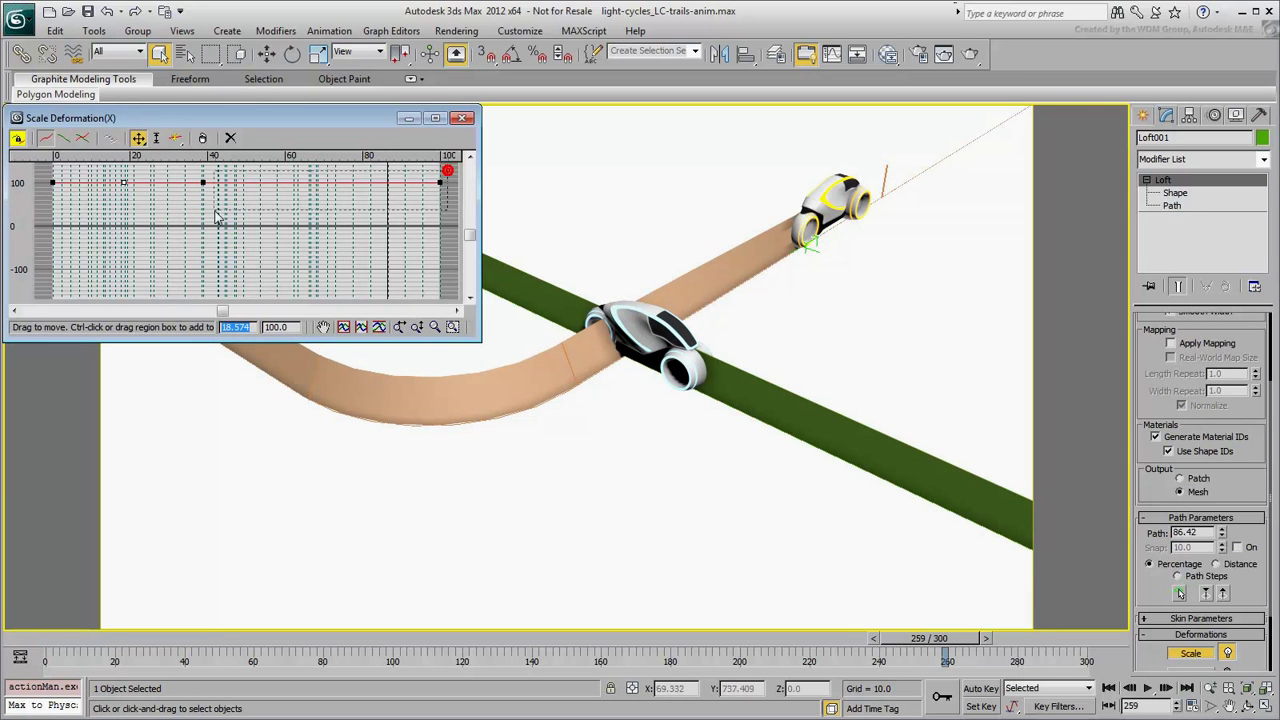
drag(192, 168, 452, 212)
text(0)
key(Return)
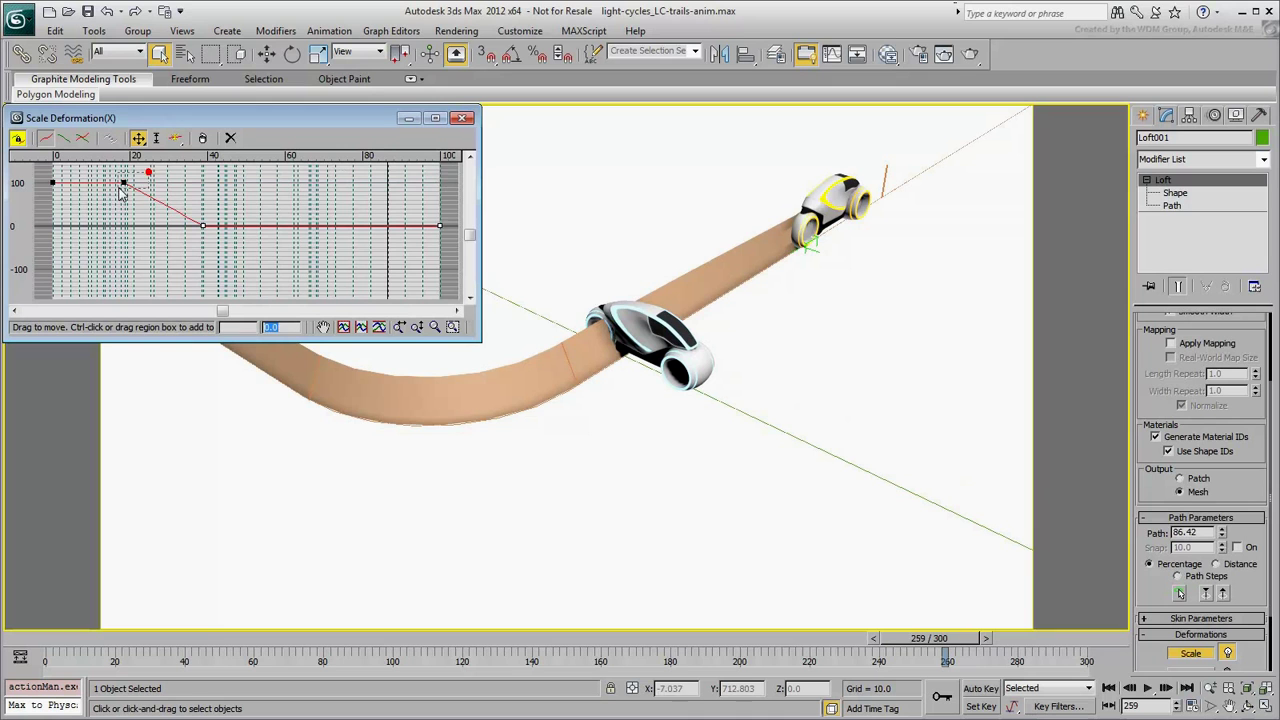
Step: Set the path position of the upper middle control point to 0.01 and of the lower one to 0.02
click(122, 184)
text(0)
key(Return)
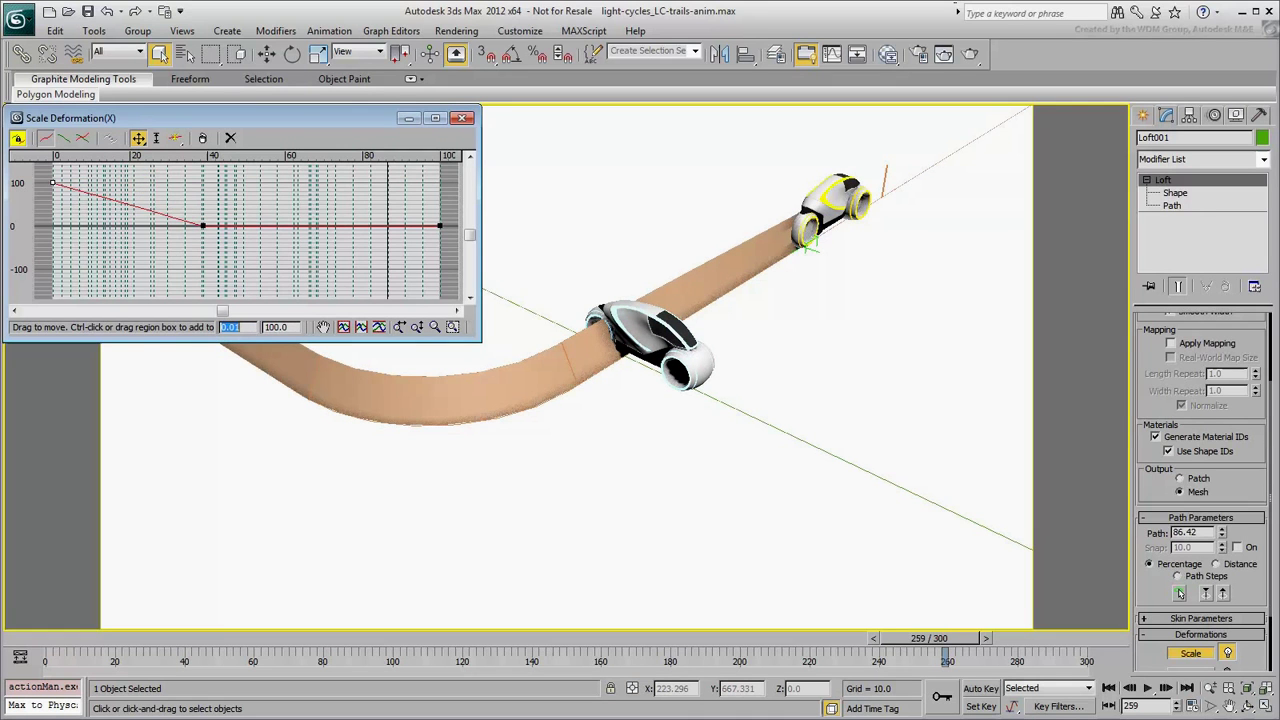
text(0)
key(Return)
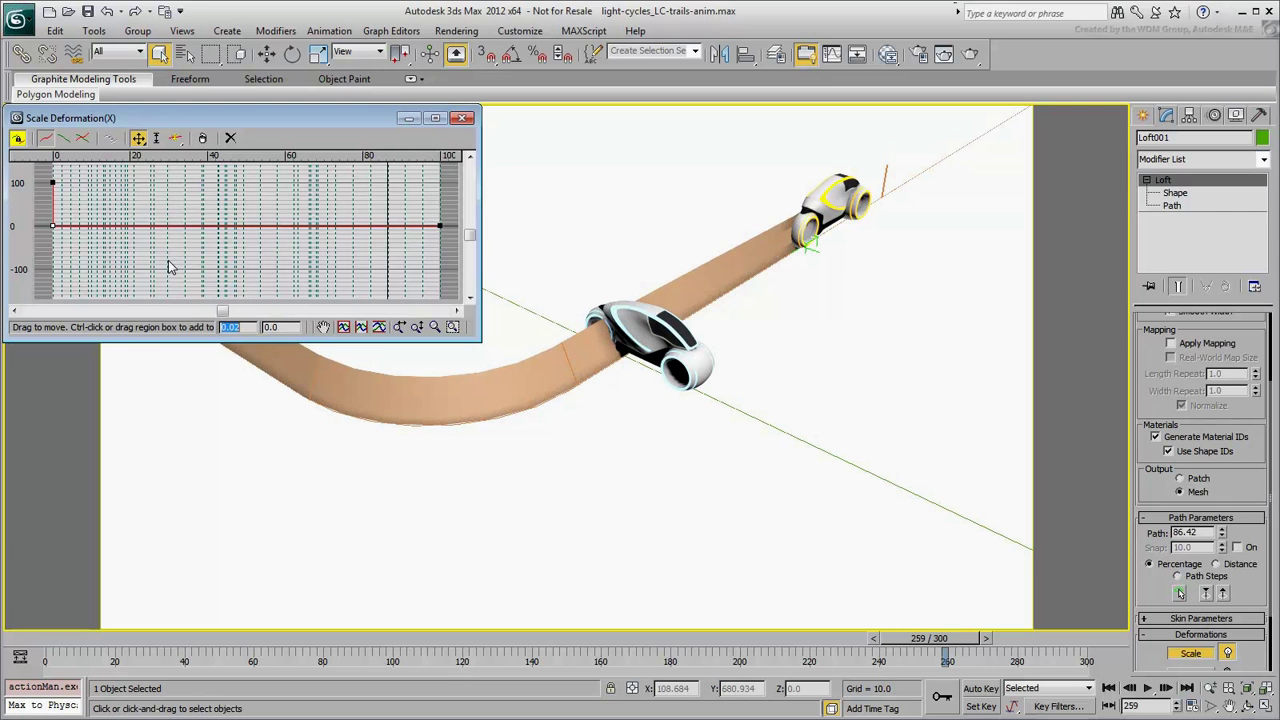
Step: At frame 259 with Auto Key enabled, set the path positions of the lower middle control point to 86.4 and the upper one to 86.399
click(981, 689)
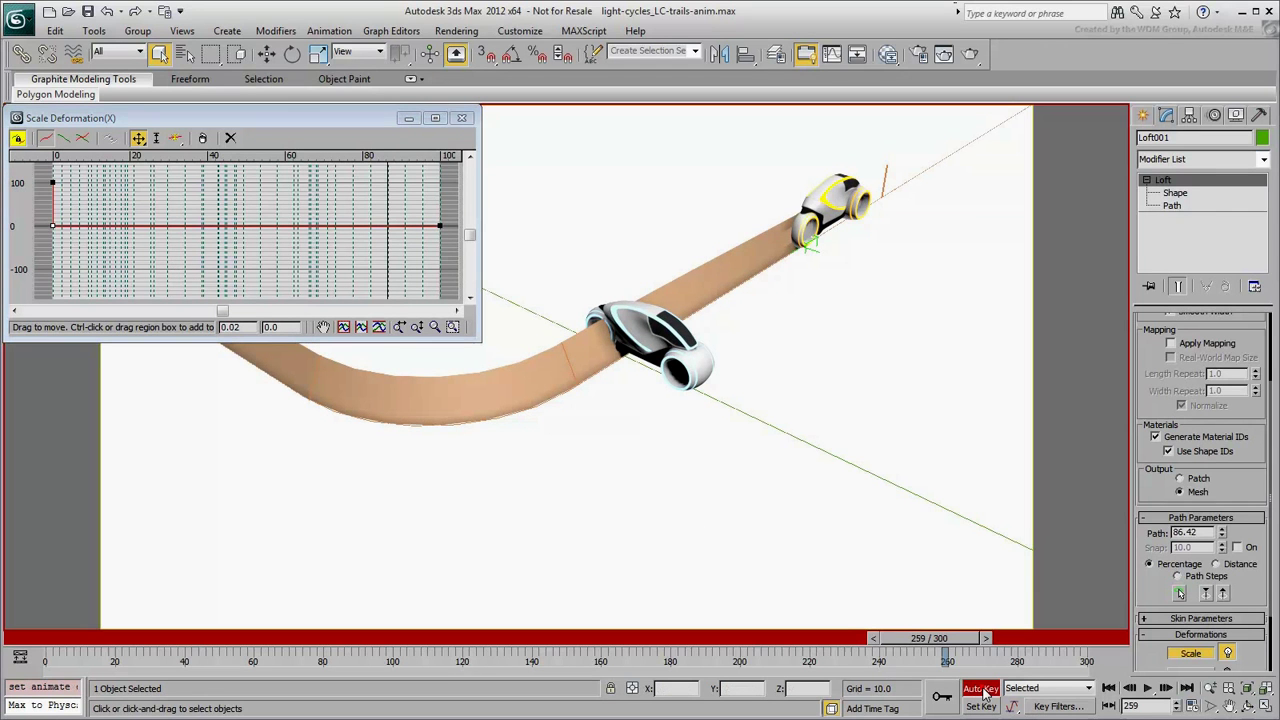
mouse_move(940, 654)
mouse_down()
mouse_move(915, 652)
mouse_move(938, 650)
mouse_up()
key(q)
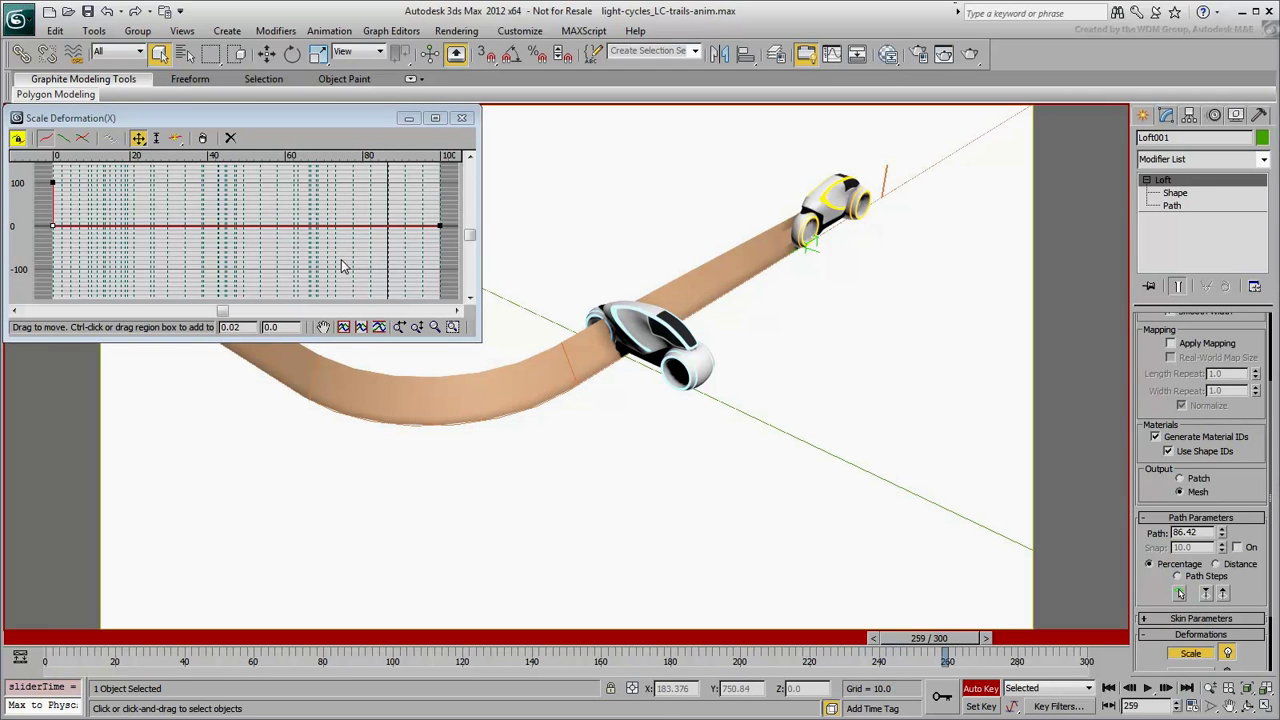
click(118, 216)
drag(118, 216, 48, 240)
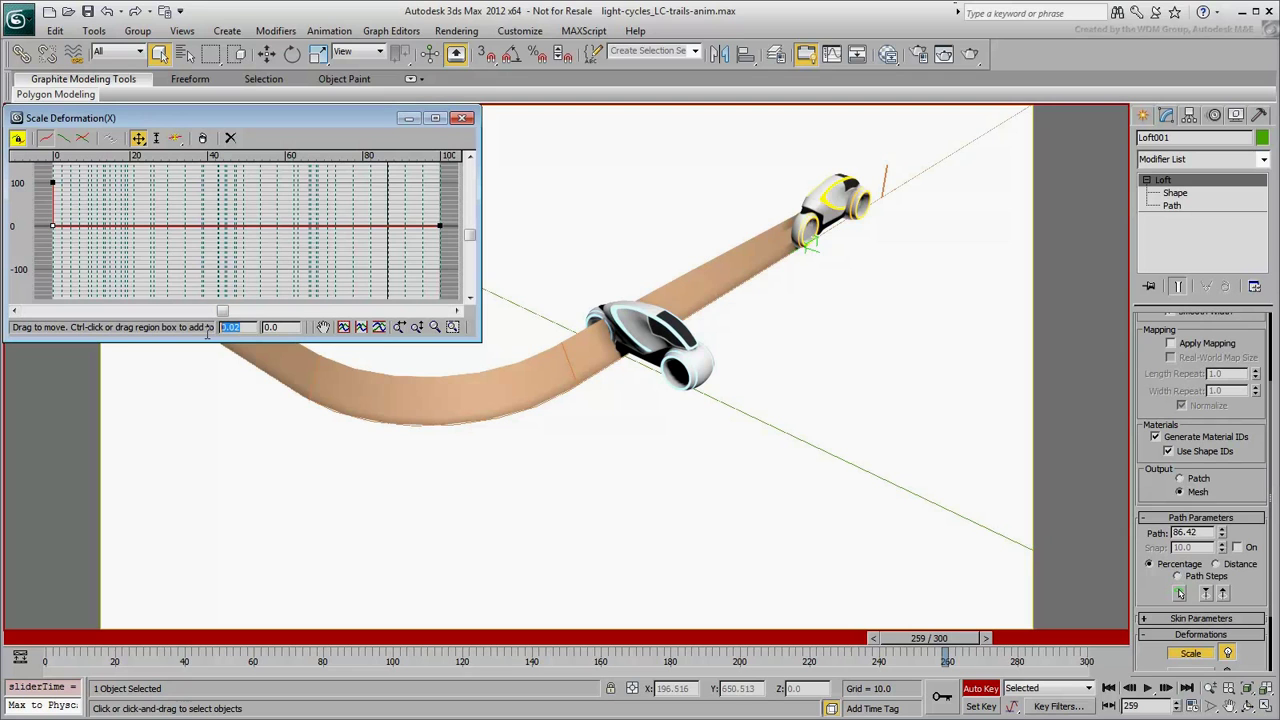
text(86.4)
key(Return)
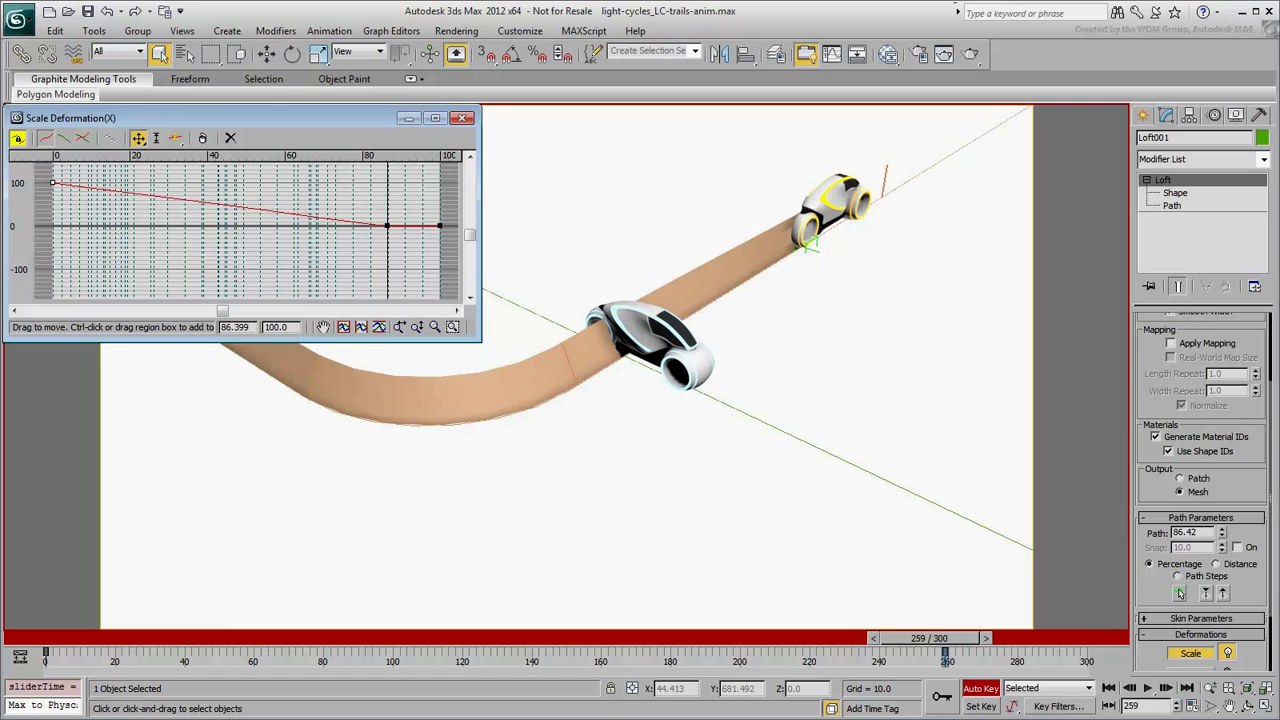
key(Return)
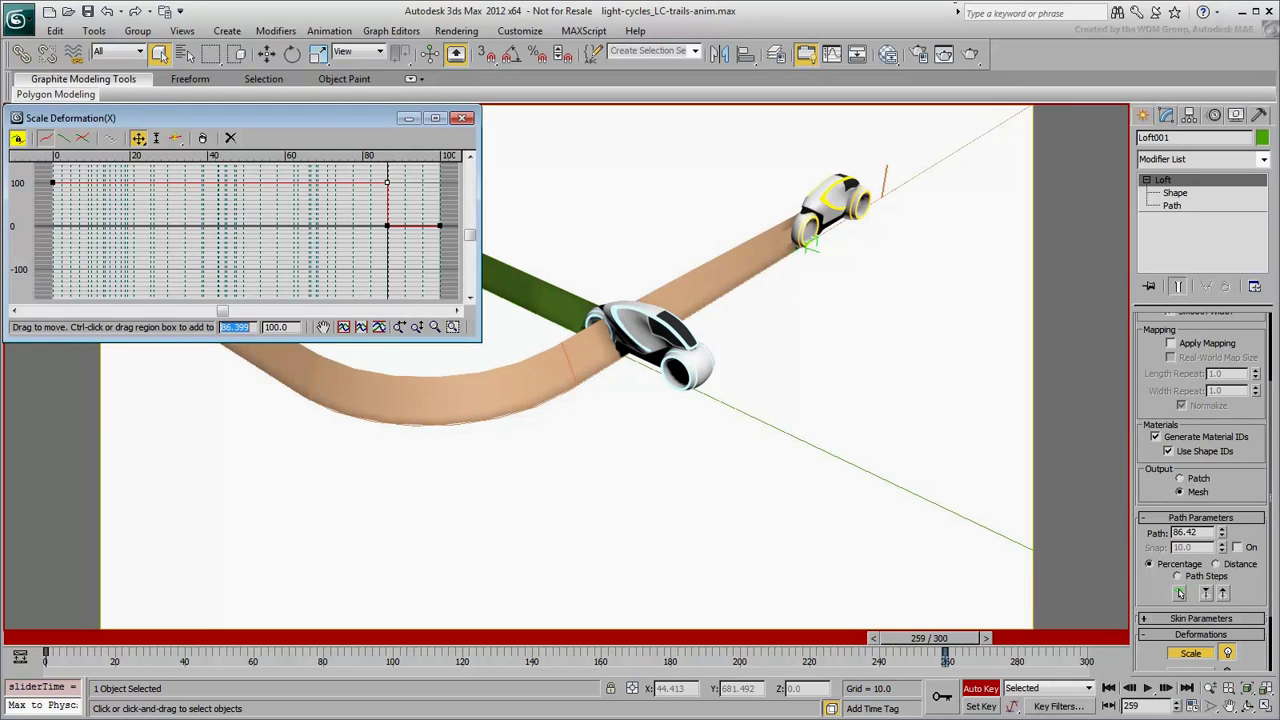
Step: Scrub around frame 259 to check the green trail, turn off Auto Key and close the Scale Deformation window
mouse_move(929, 638)
mouse_down()
mouse_move(803, 645)
mouse_move(912, 636)
mouse_up()
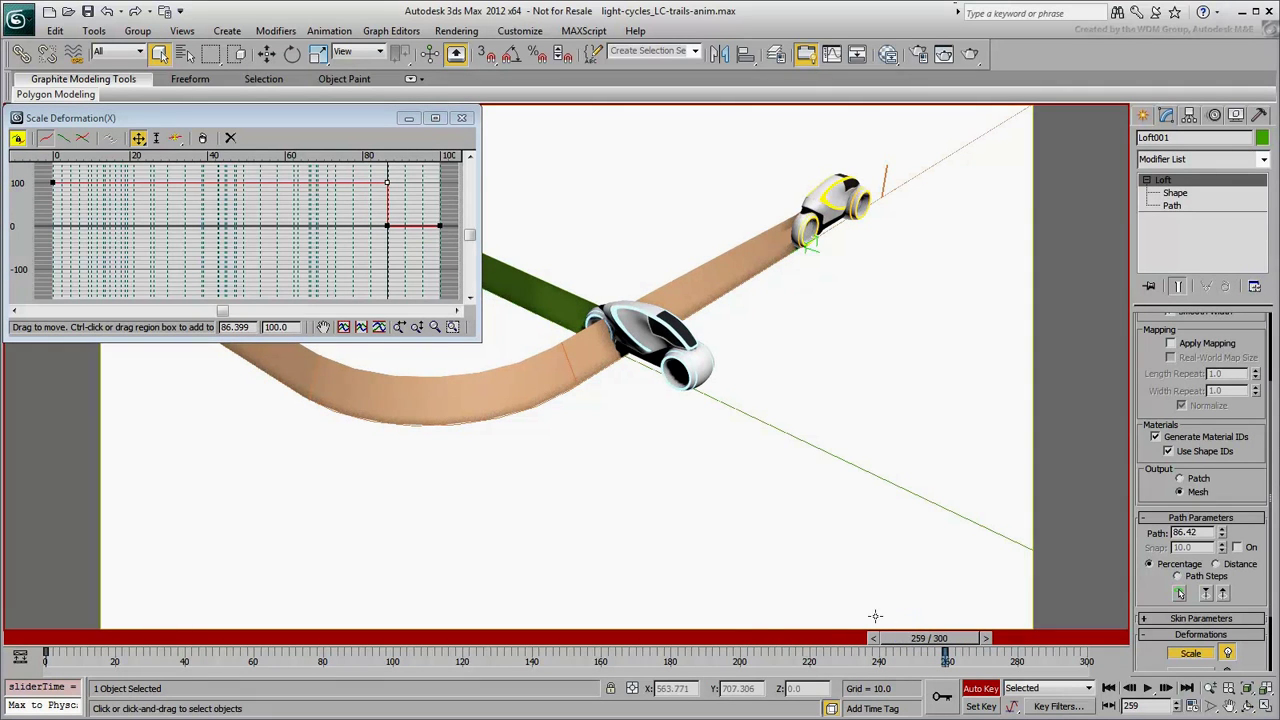
click(978, 689)
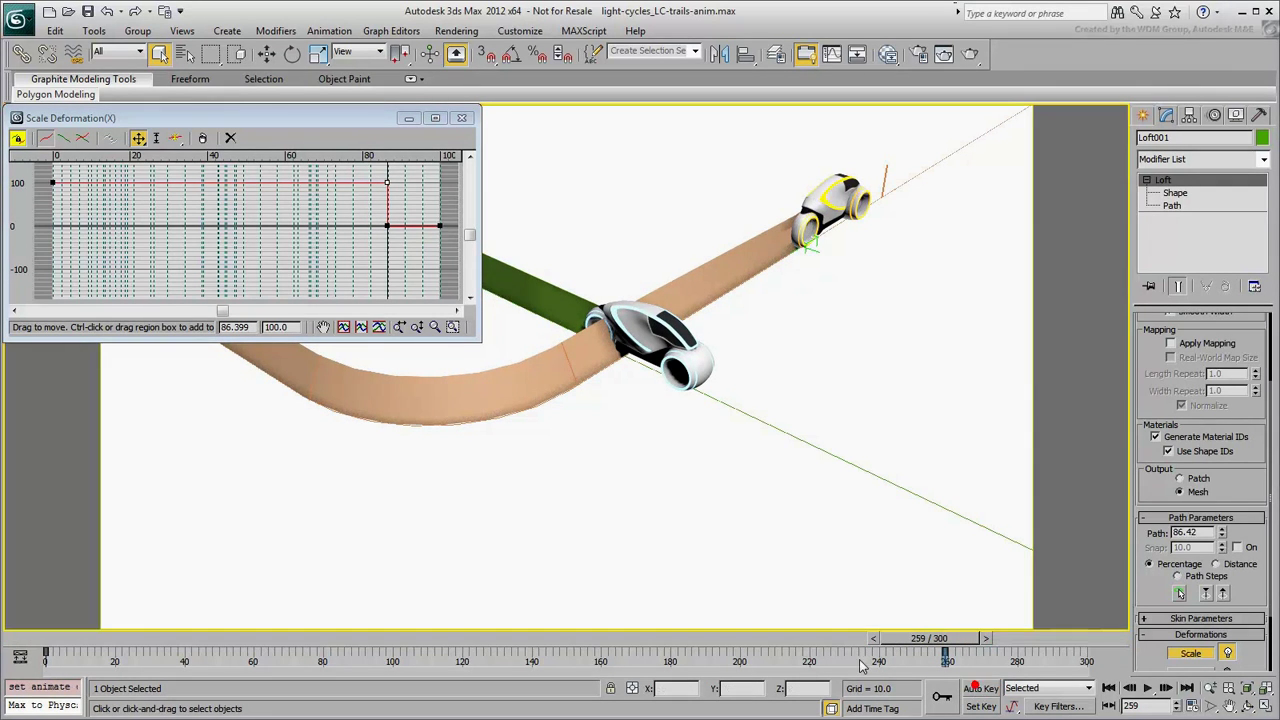
click(463, 119)
Step: Open the Curve Editor for the green trail loft and expand its Def.Scale(X) and Def.Scale(Y) point tracks
right_click(470, 272)
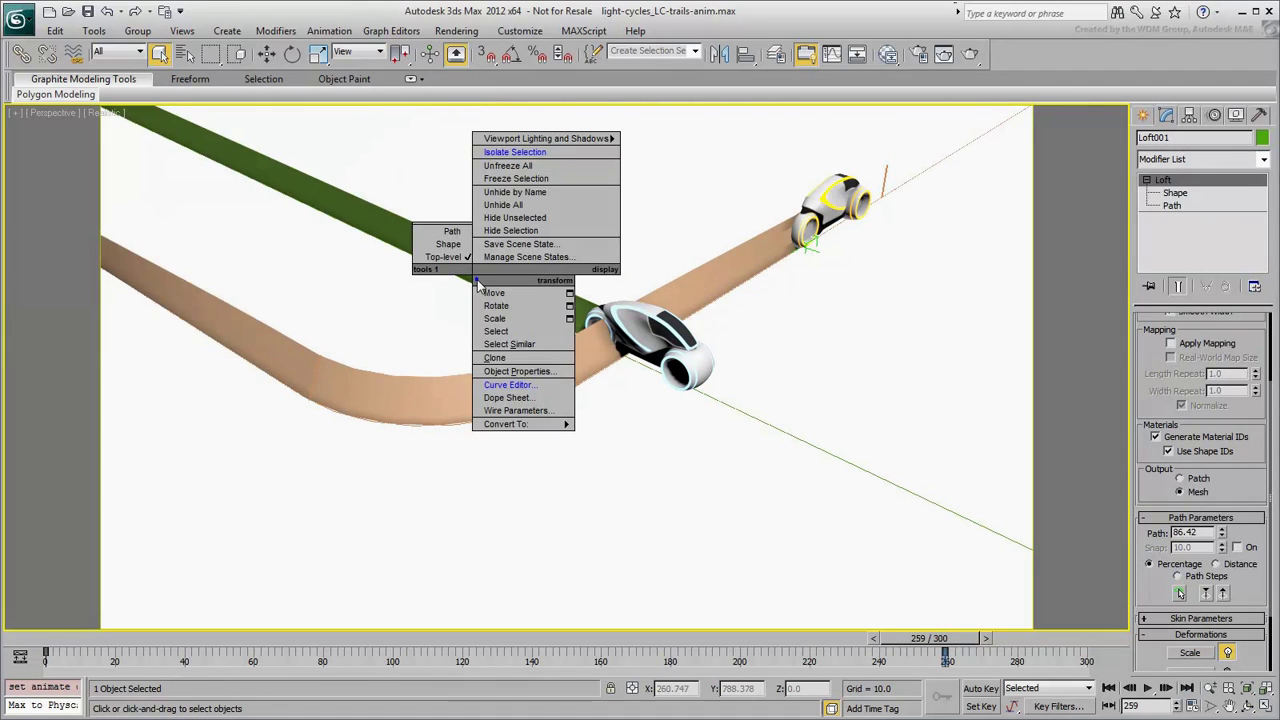
click(510, 386)
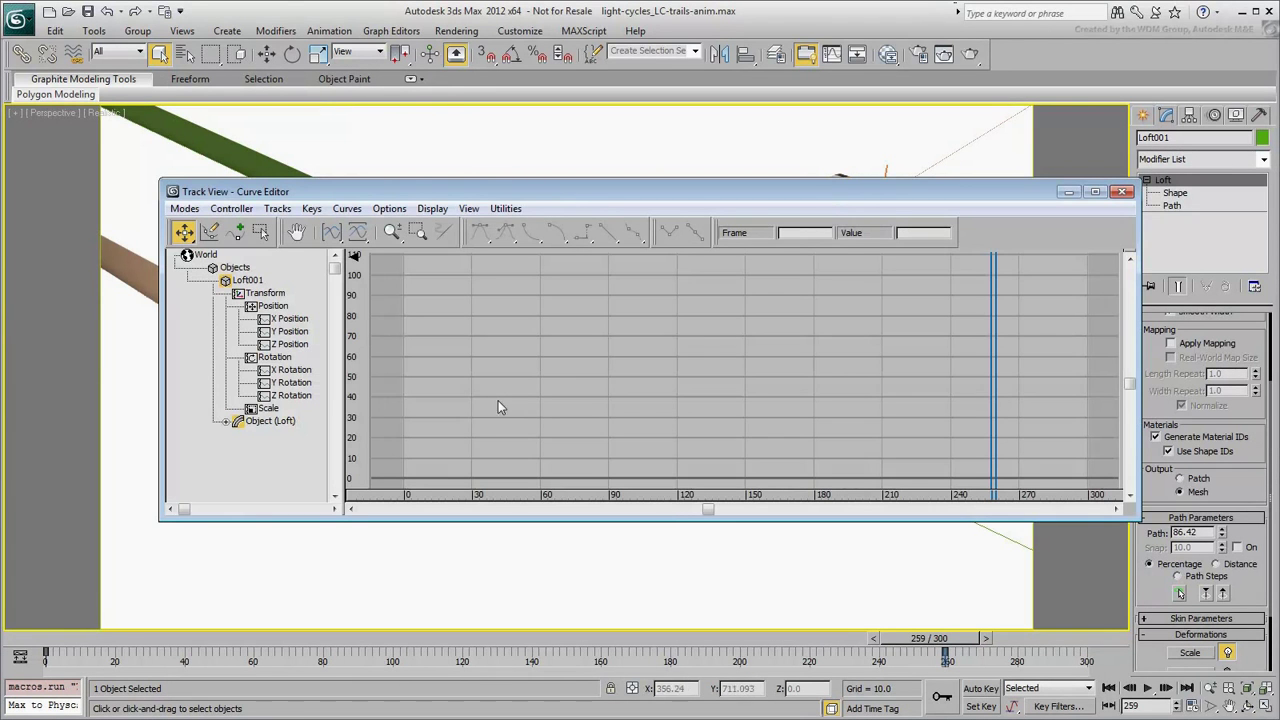
click(224, 422)
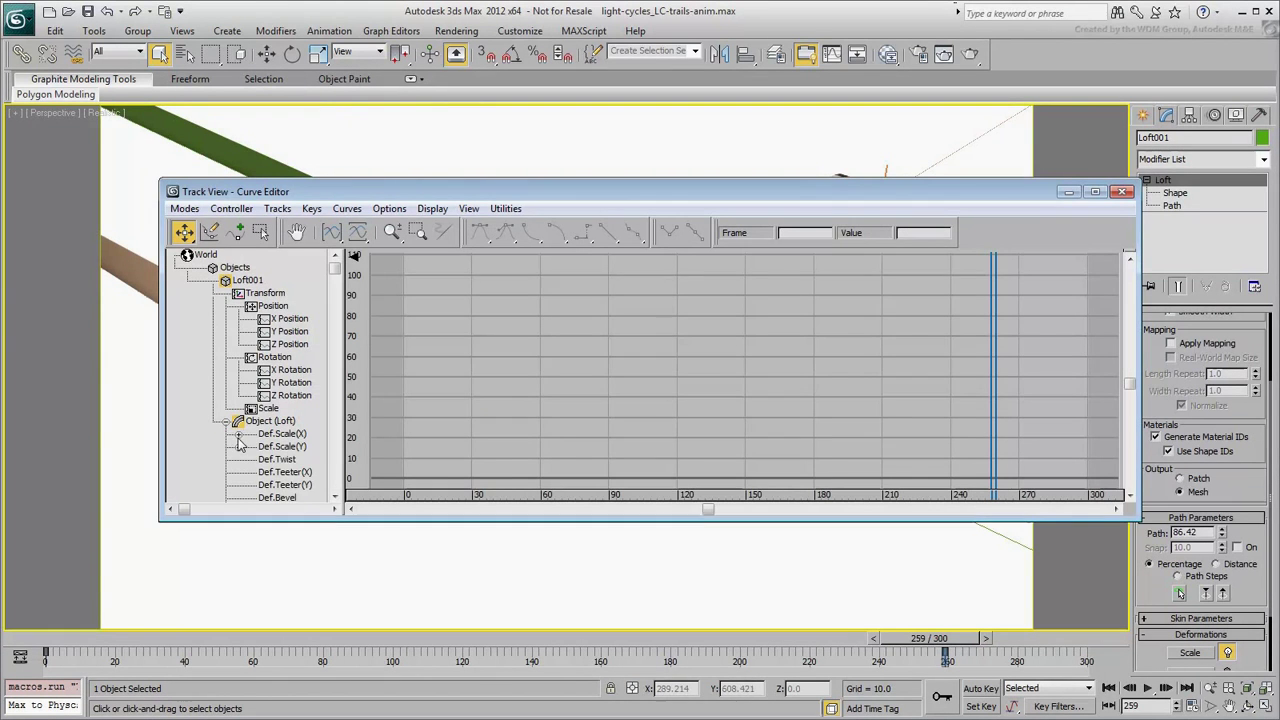
click(238, 434)
click(239, 472)
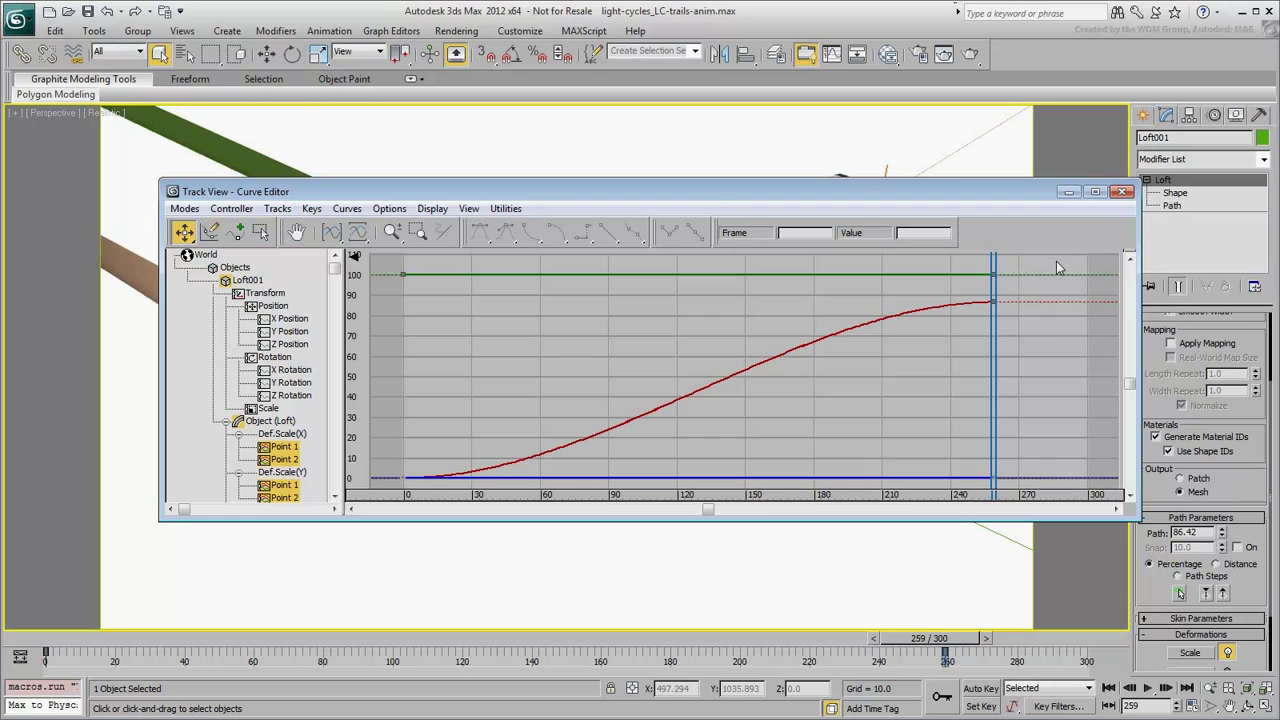
Step: Set all keys on the green trail's scale deformation point curves to linear tangents and close the Curve Editor
drag(1055, 266, 389, 492)
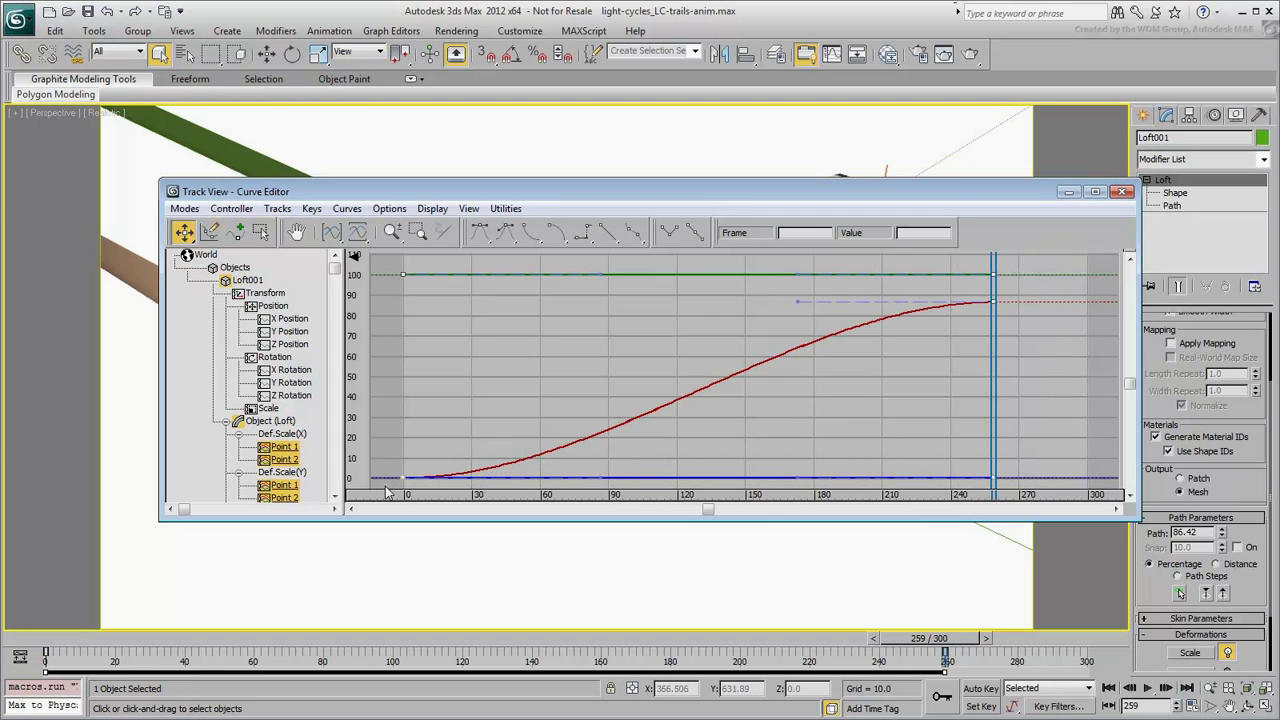
click(605, 235)
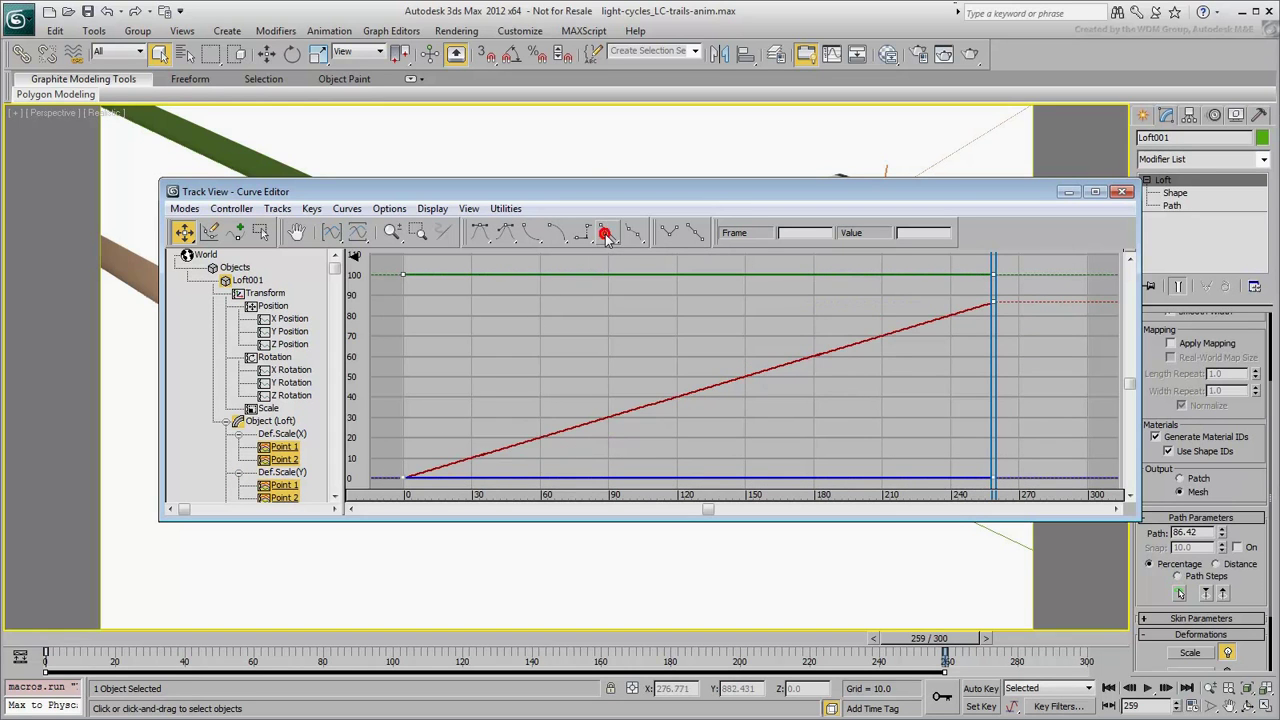
click(1121, 193)
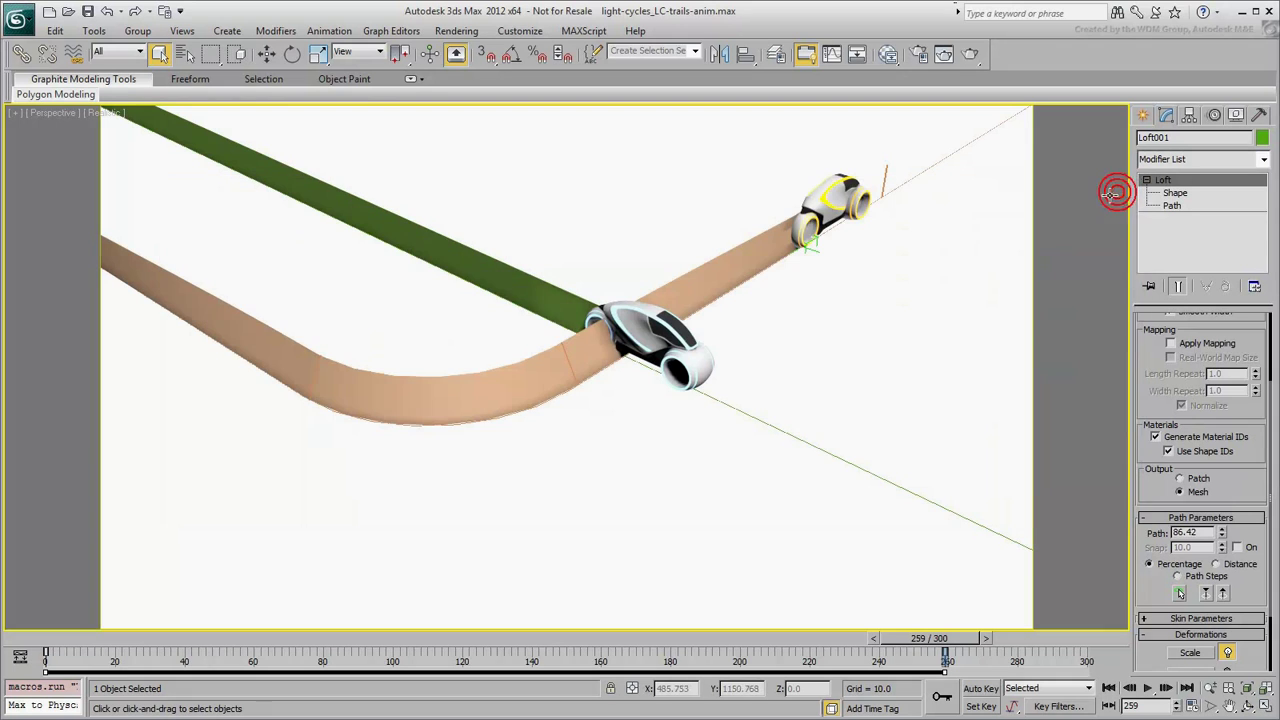